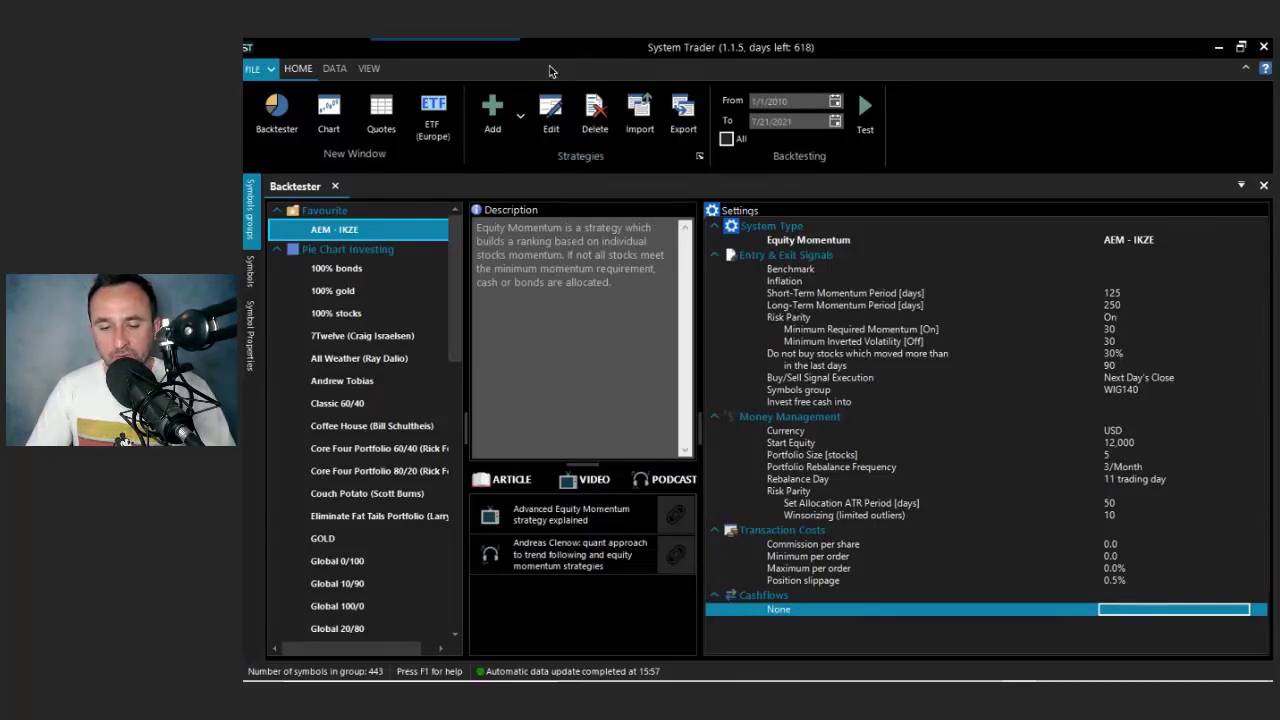
# Scroll the Pie Chart Investing symbol group down to reach Couch Potato (Scott Burns)
pyautogui.scroll(-3, 449, 268)
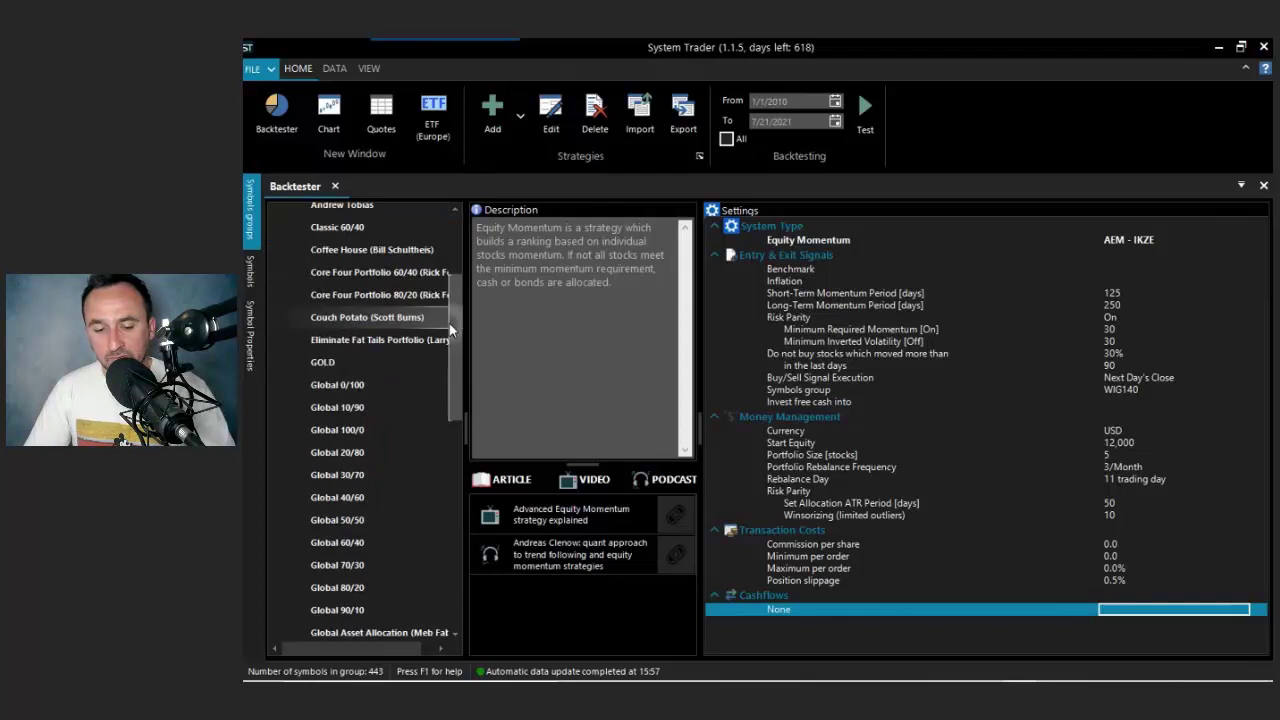
# Load Couch Potato (Scott Burns) and open its strategy editor as a floating window
pyautogui.click(383, 320)
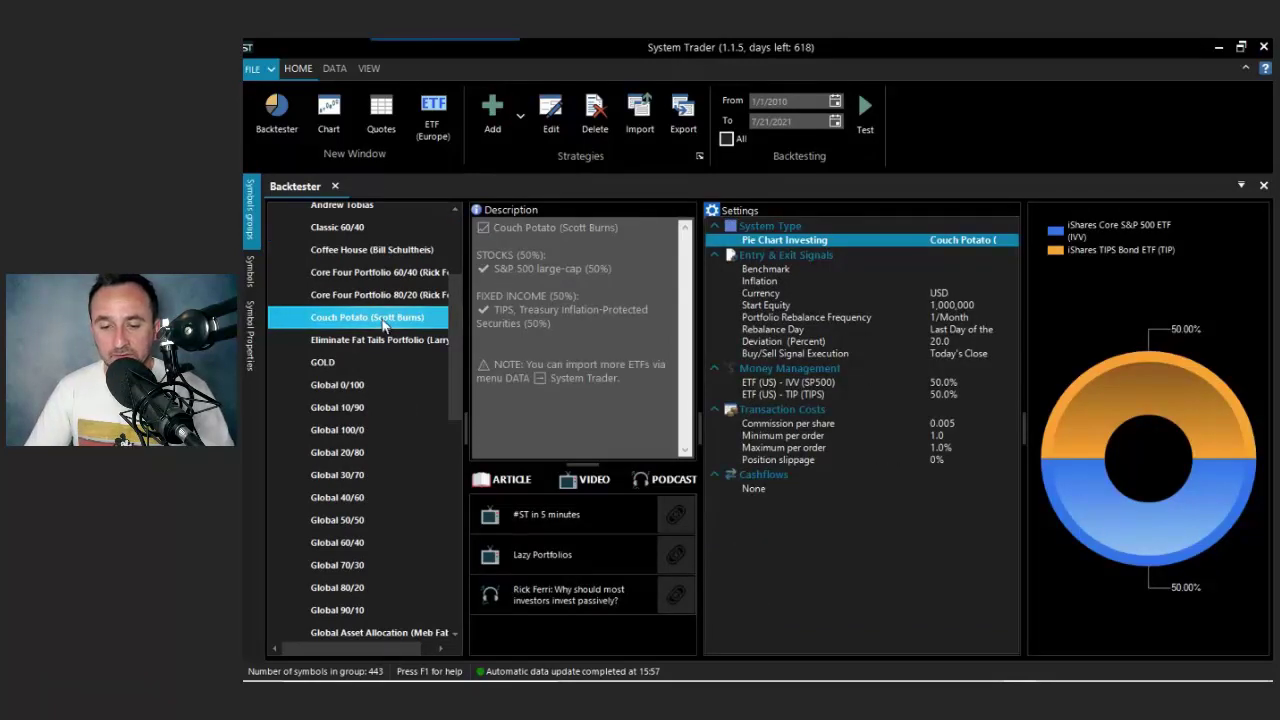
pyautogui.click(555, 122)
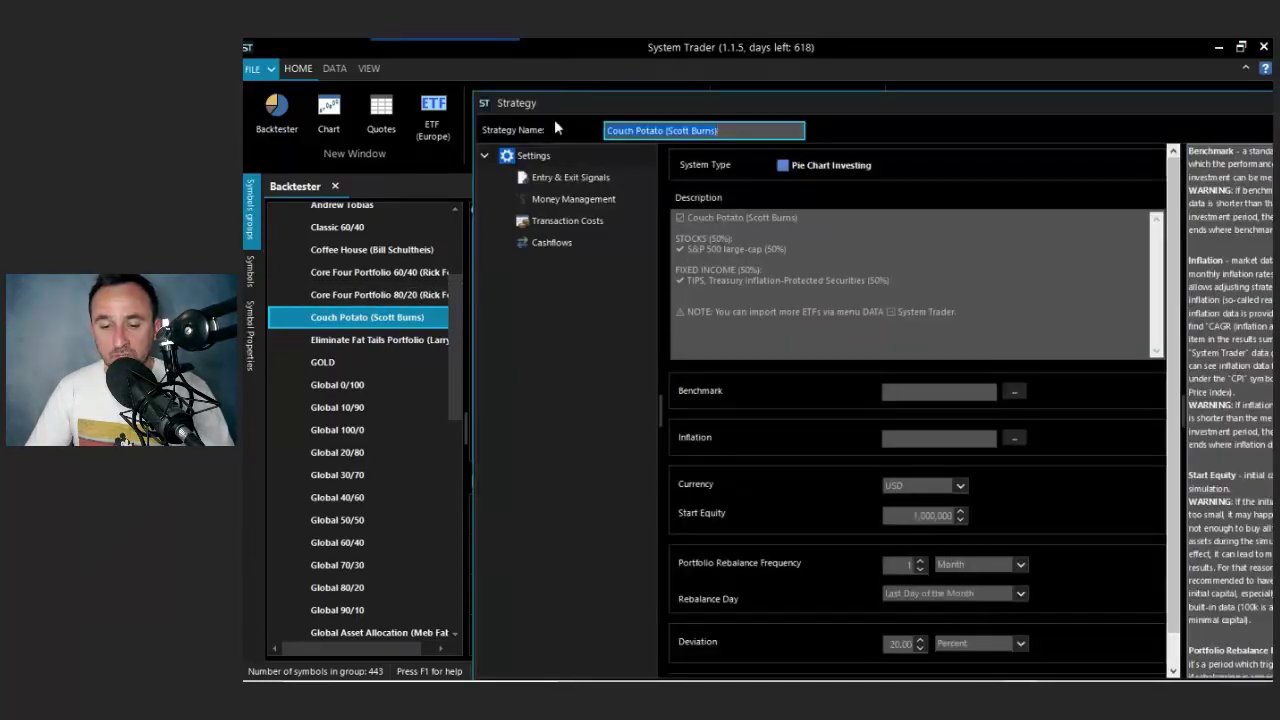
pyautogui.moveTo(478, 100)
pyautogui.mouseDown()
pyautogui.moveTo(455, 91)
pyautogui.moveTo(469, 80)
pyautogui.mouseUp()
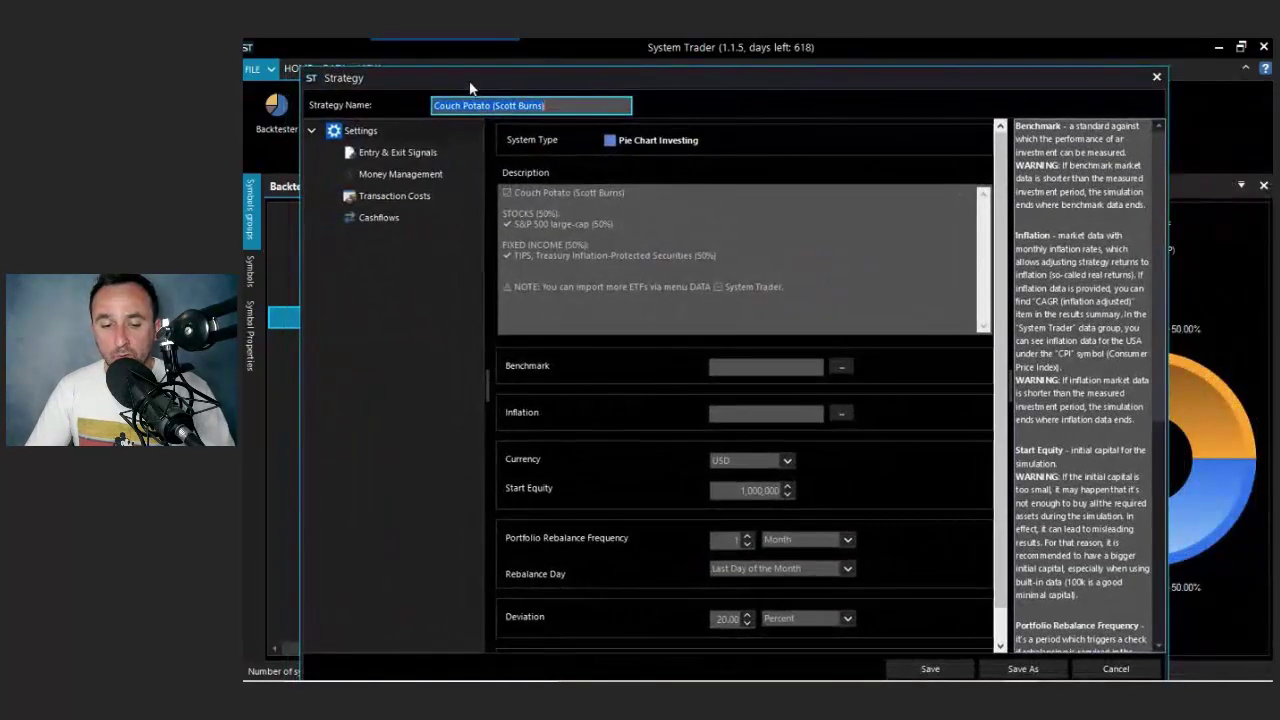
# Show Money Management, listing IVV and TIP at 50.00 each, backfilled by SP500 and TIPS
pyautogui.click(404, 177)
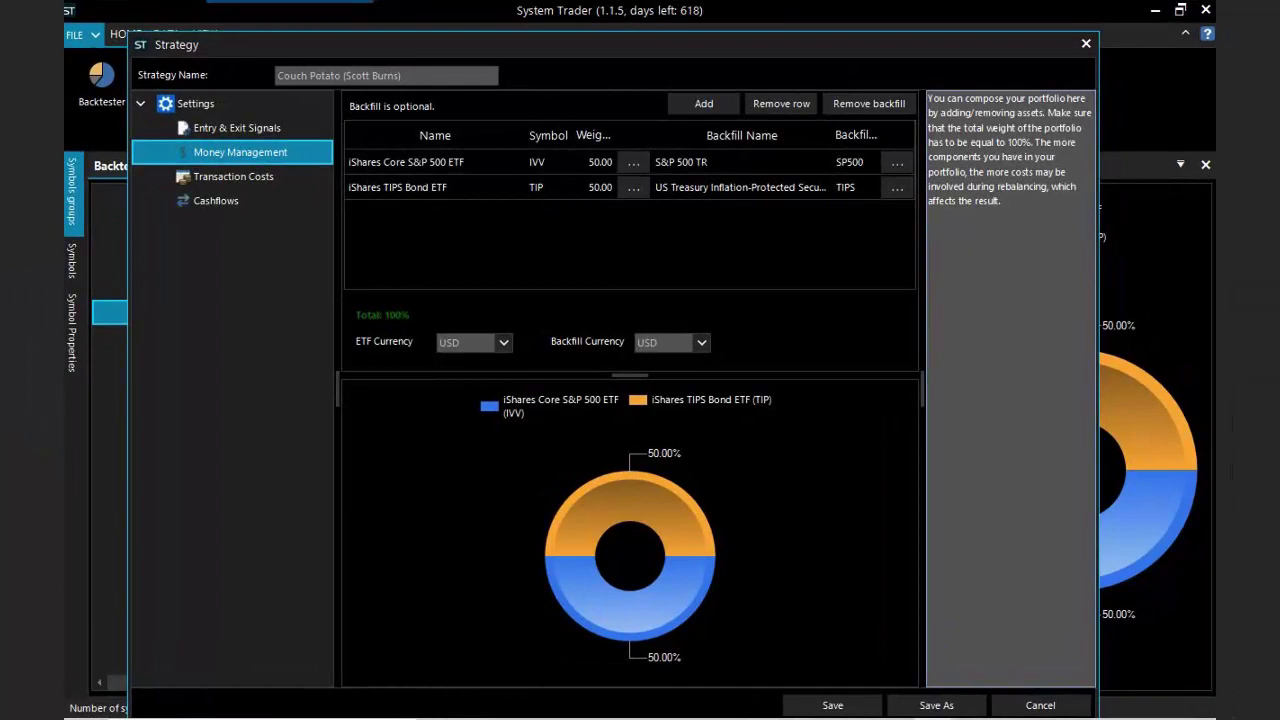
# Browse the backfill symbol chooser for the S&P 500 ETF and cancel without changes
pyautogui.click(899, 163)
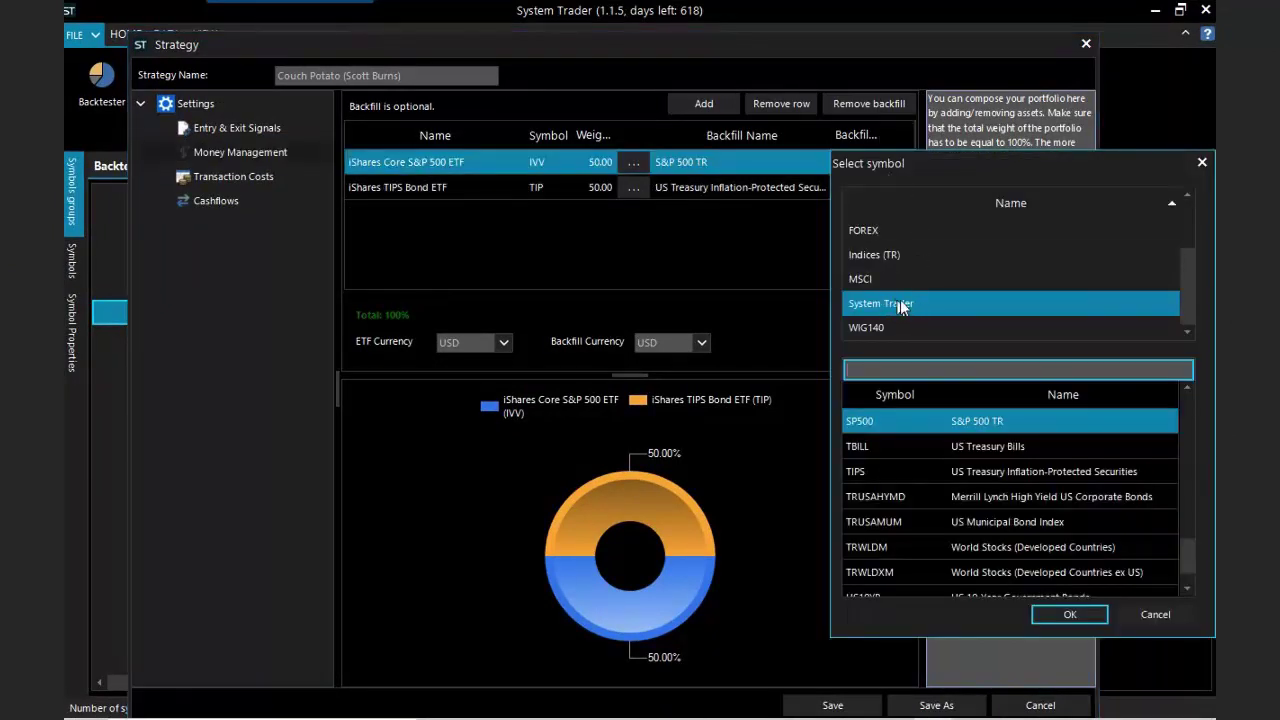
pyautogui.moveTo(1193, 549)
pyautogui.mouseDown()
pyautogui.moveTo(1189, 410)
pyautogui.moveTo(1188, 539)
pyautogui.mouseUp()
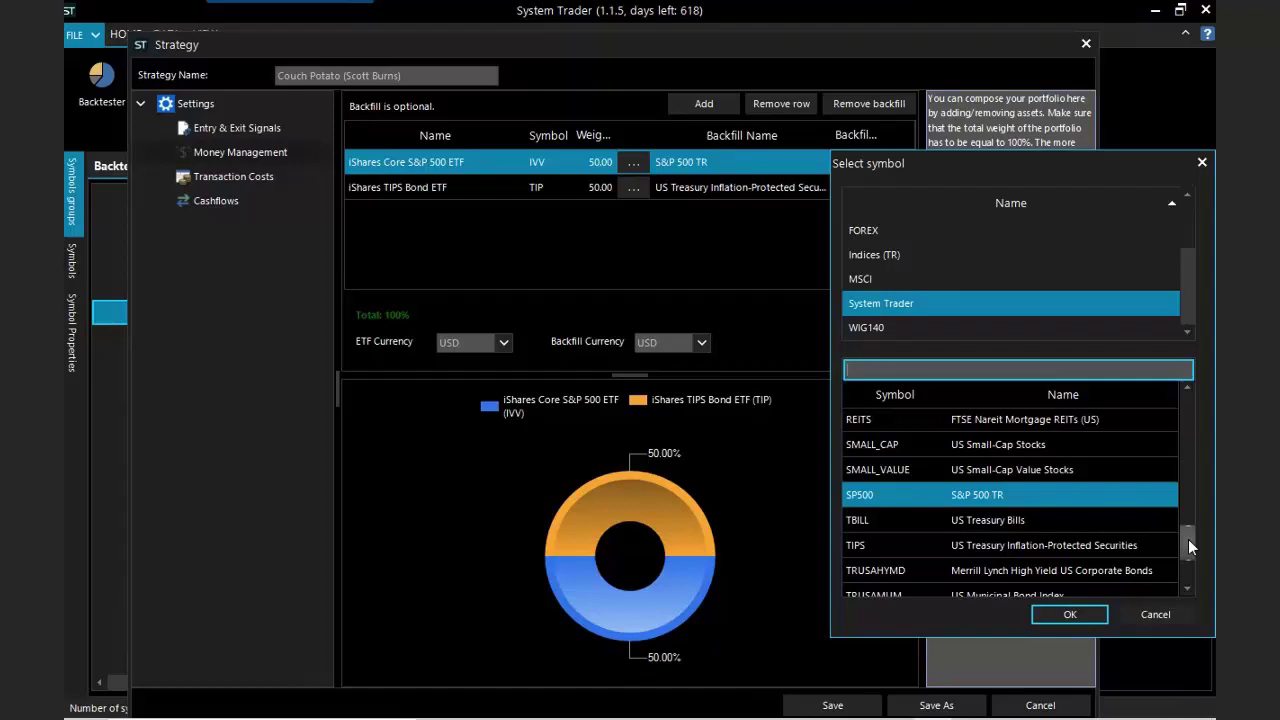
pyautogui.click(1202, 164)
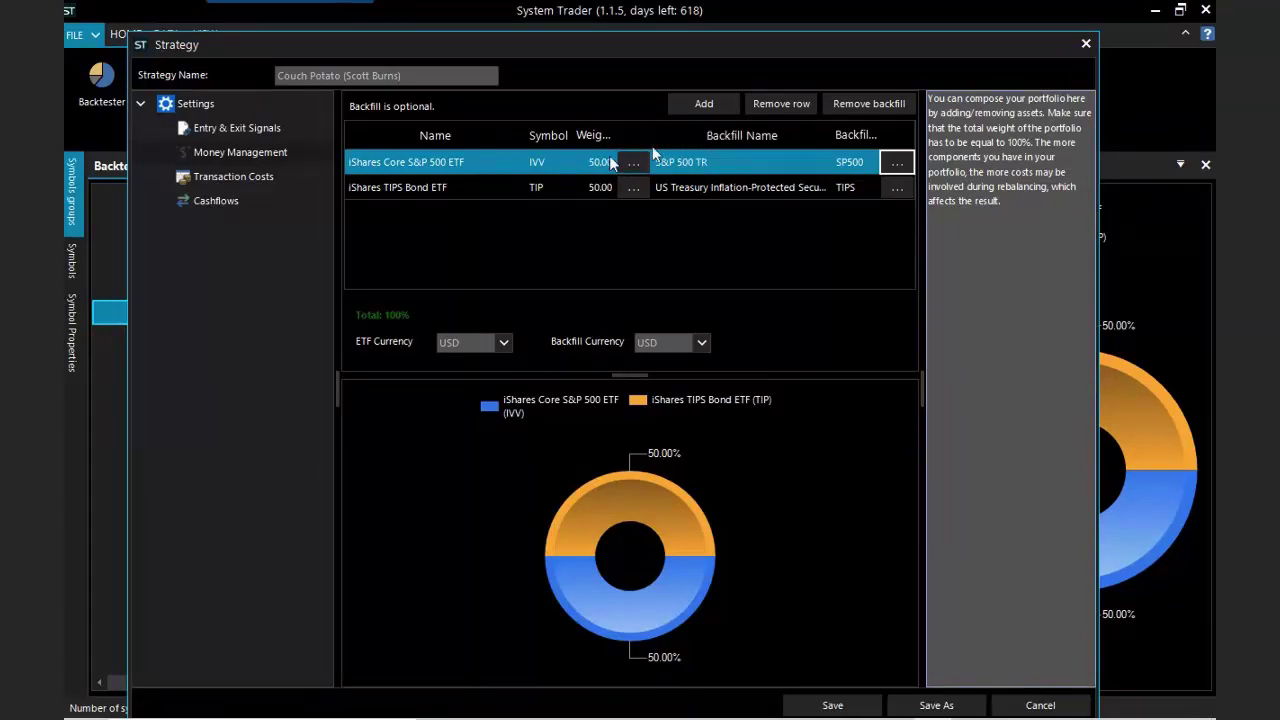
# Close the Strategy window and list the DATA tab's System Trader import and update options
pyautogui.click(1086, 43)
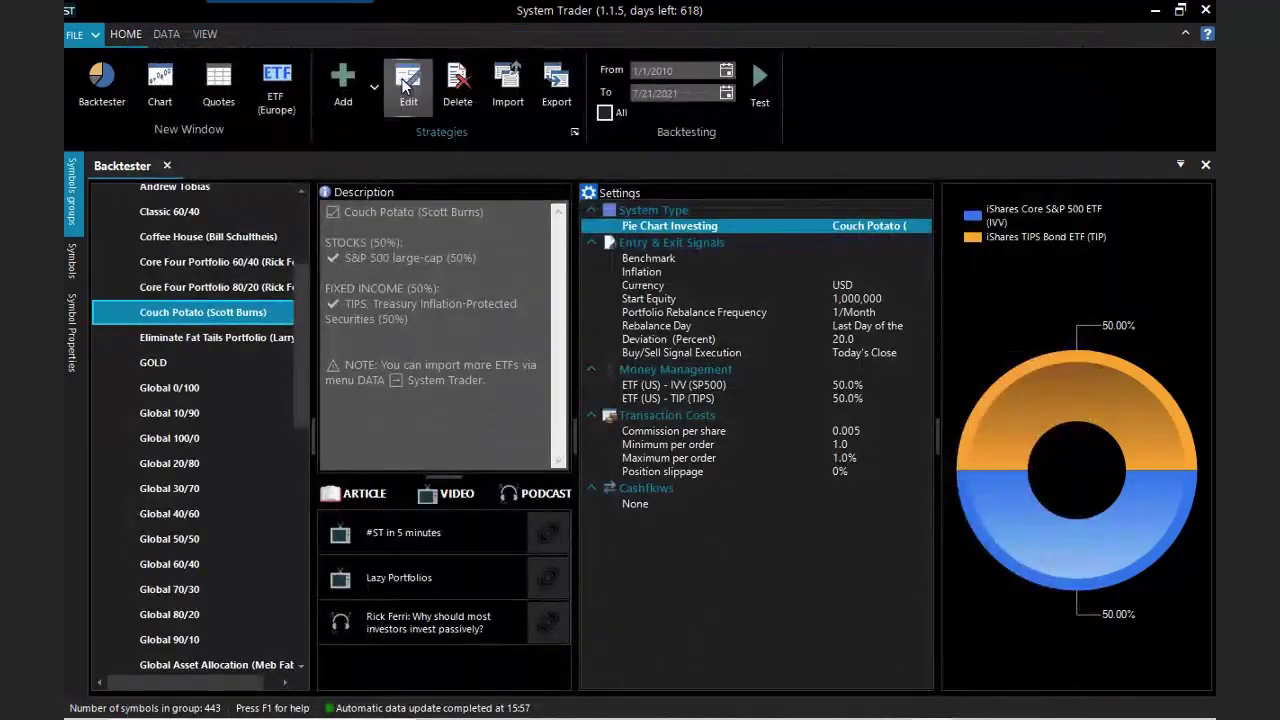
pyautogui.click(164, 36)
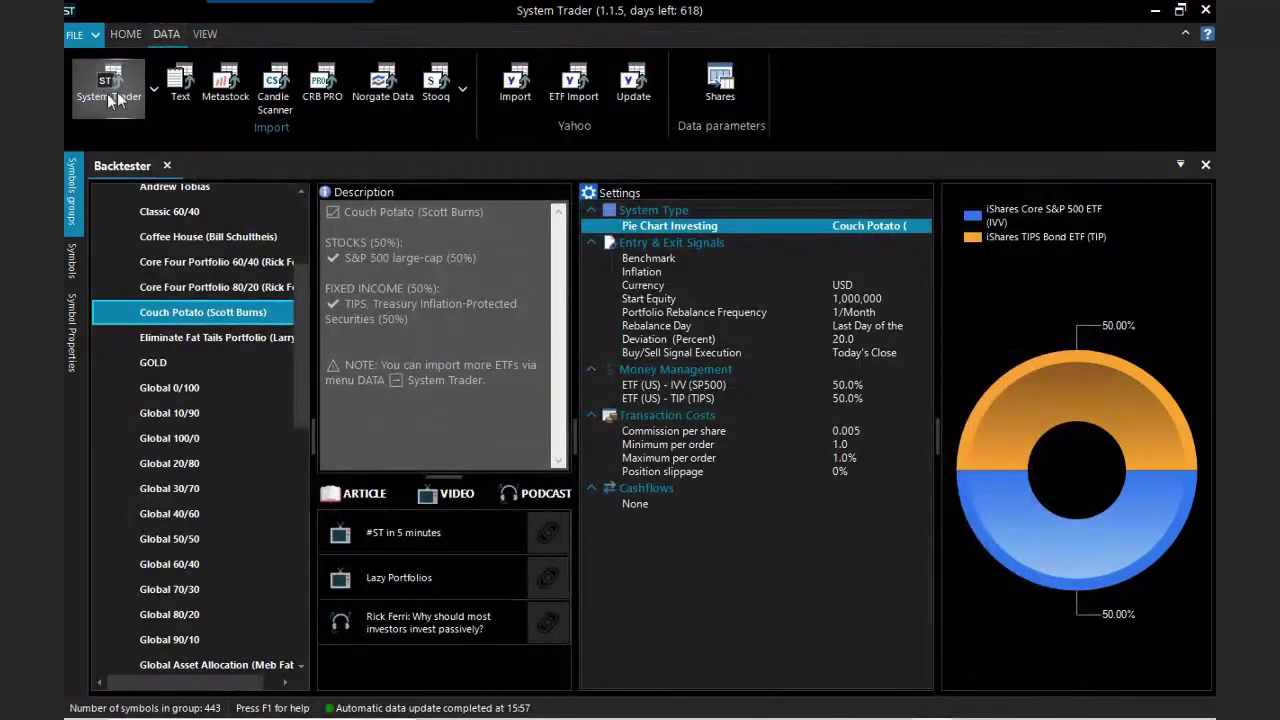
pyautogui.click(150, 88)
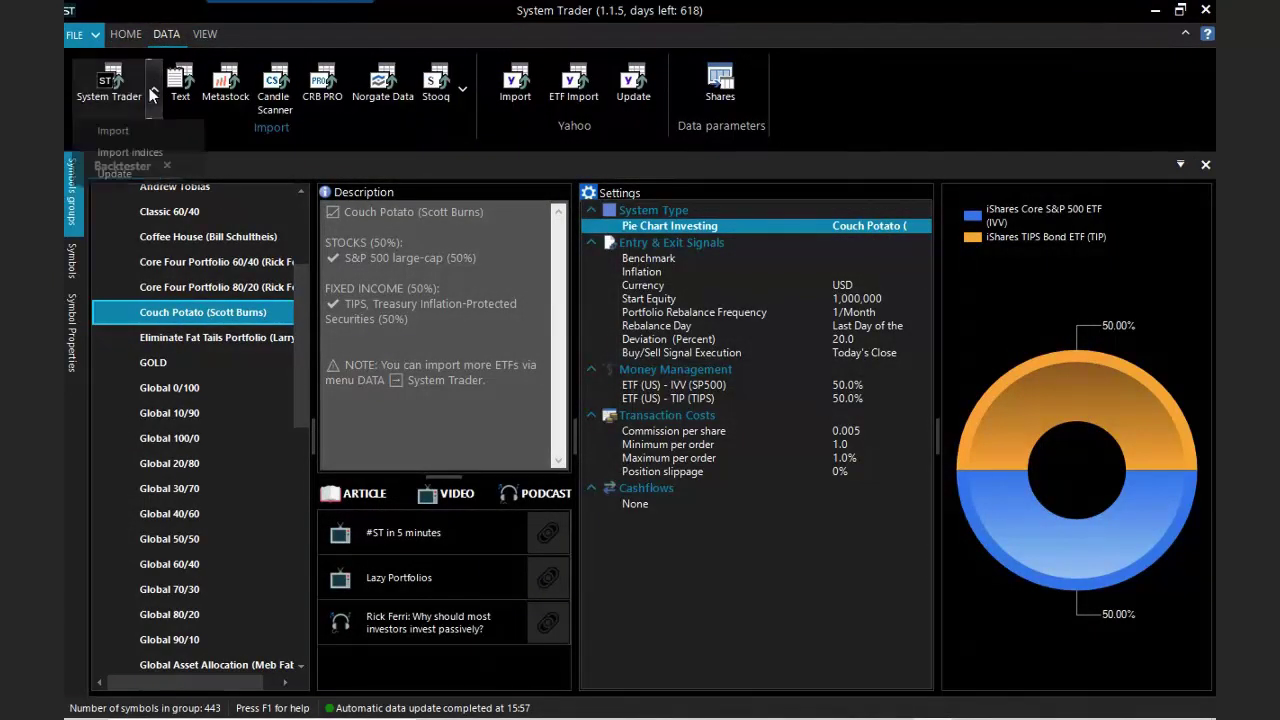
# Start a System Trader data import for country USA and exchange USA Stocks
pyautogui.click(179, 135)
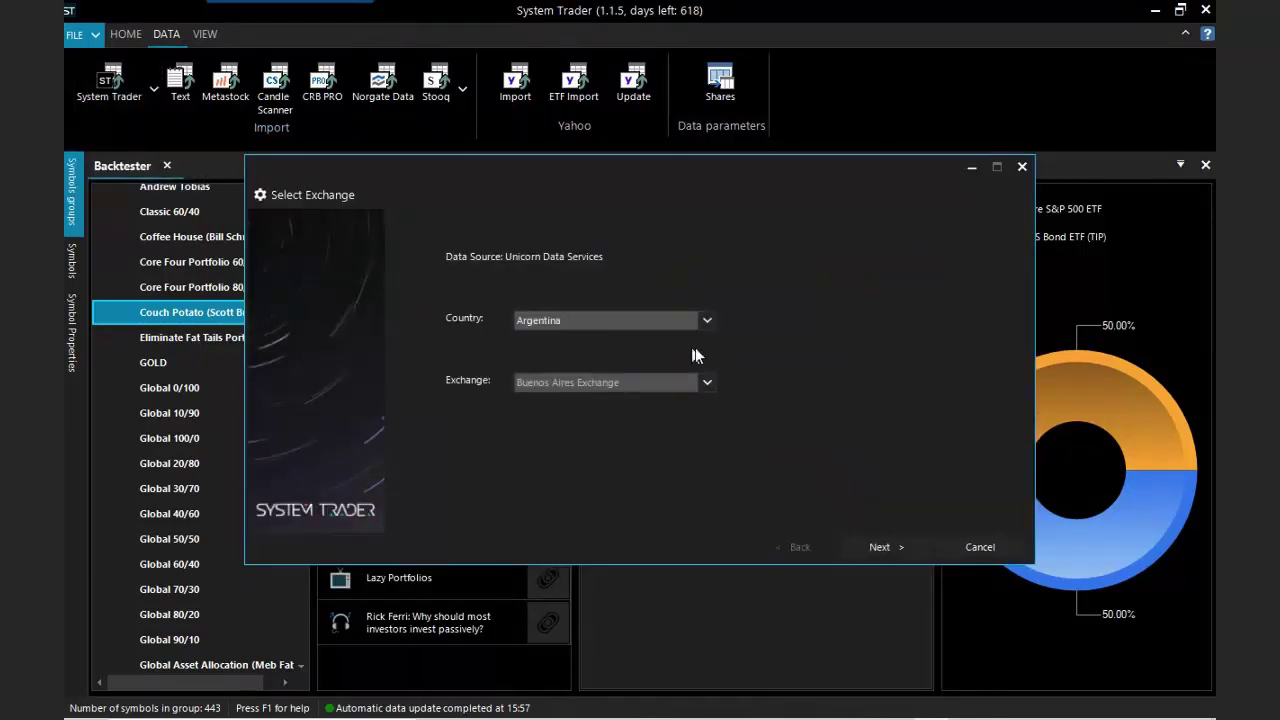
pyautogui.click(709, 321)
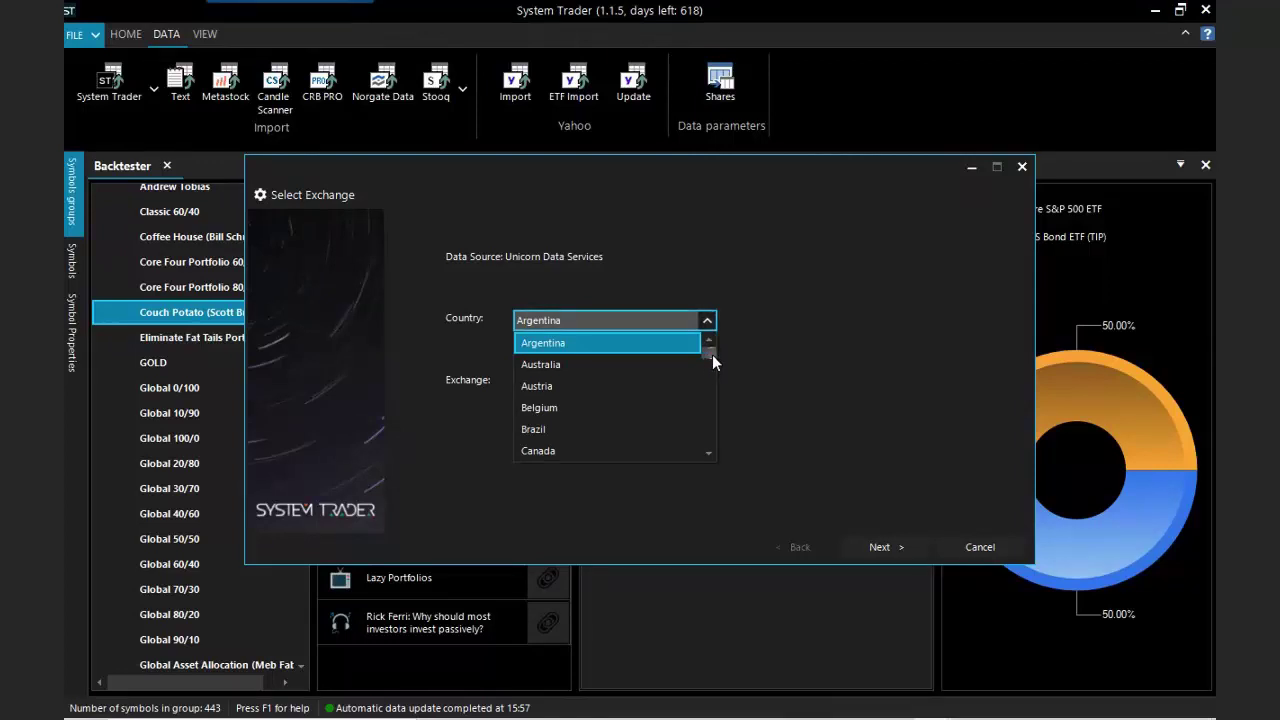
pyautogui.press('u')
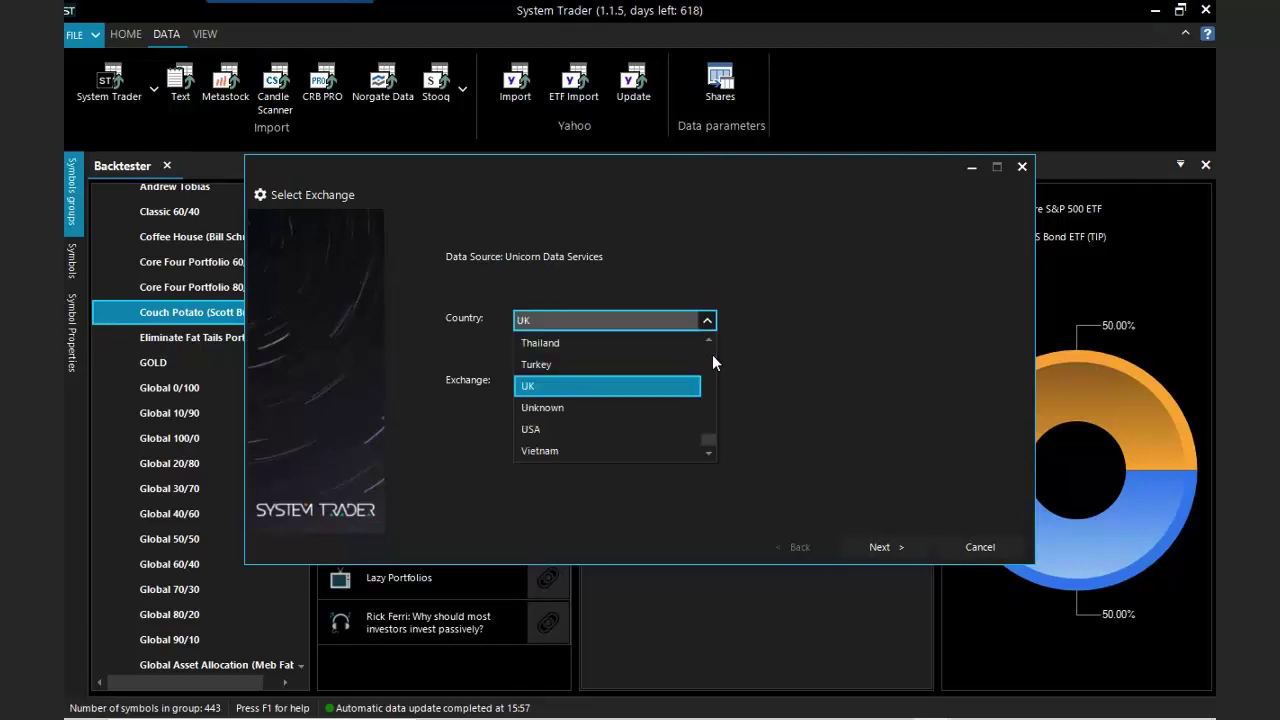
pyautogui.click(624, 433)
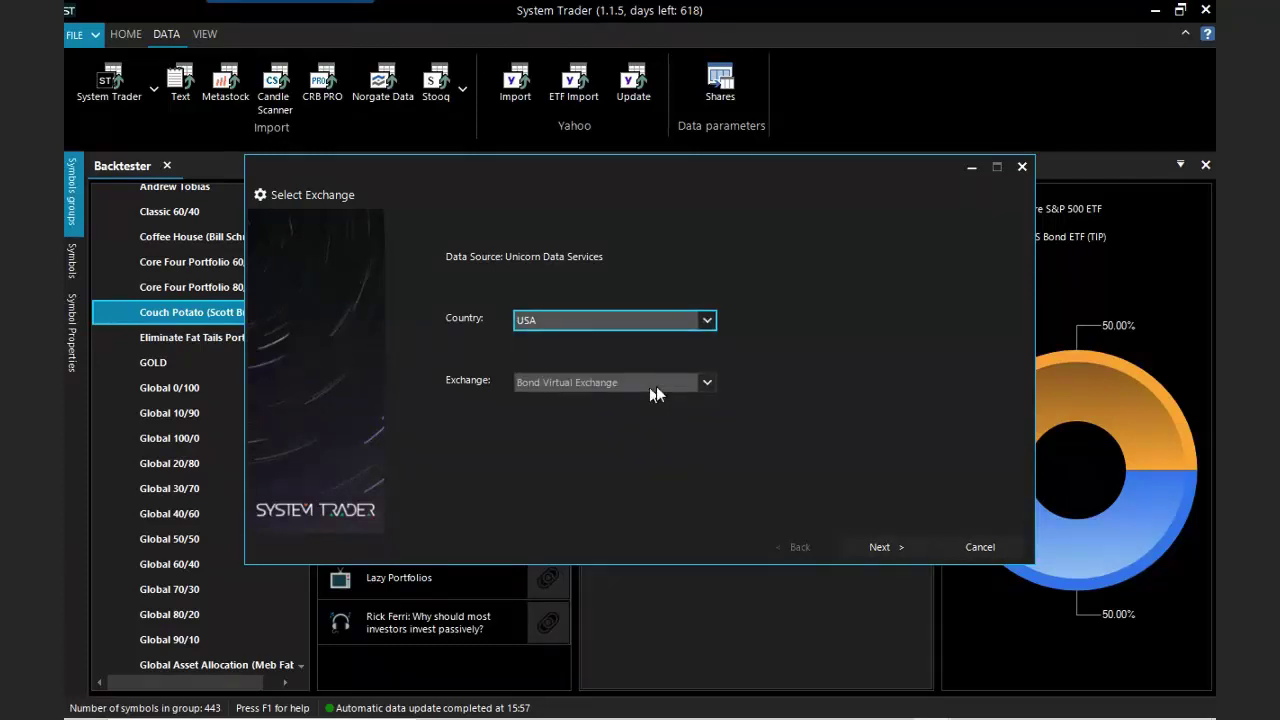
pyautogui.click(700, 383)
pyautogui.click(580, 448)
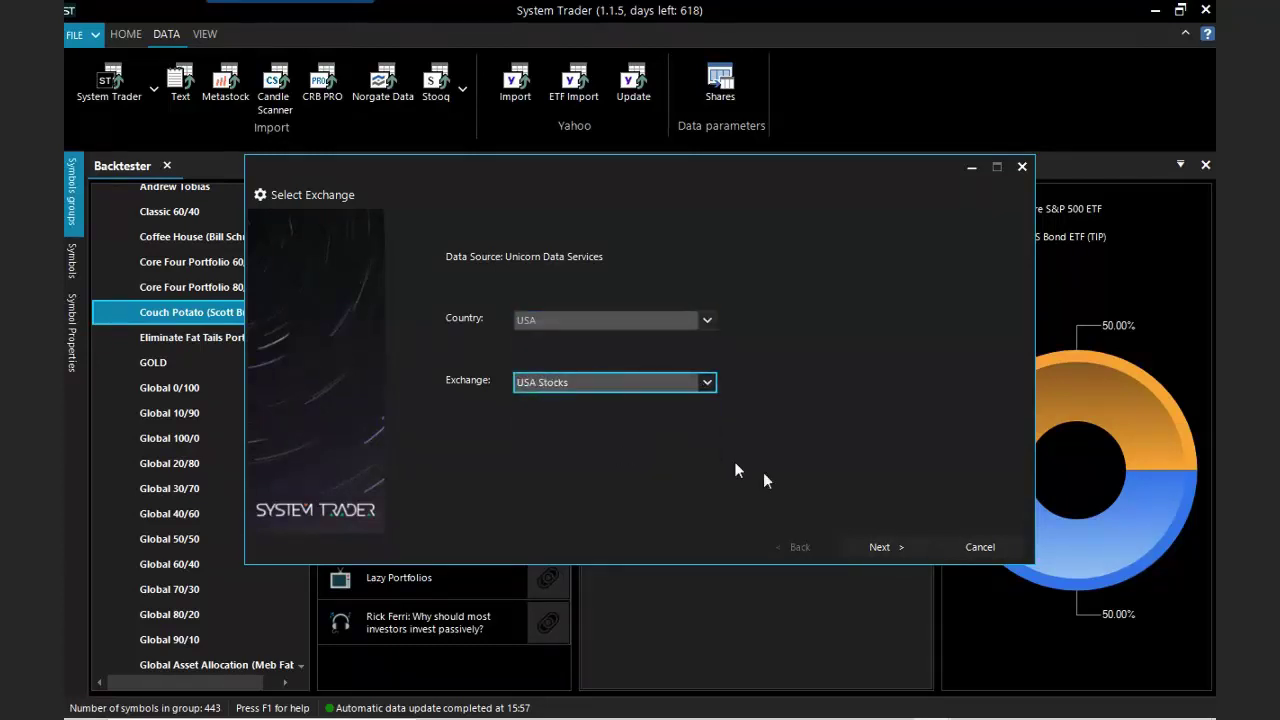
pyautogui.click(879, 550)
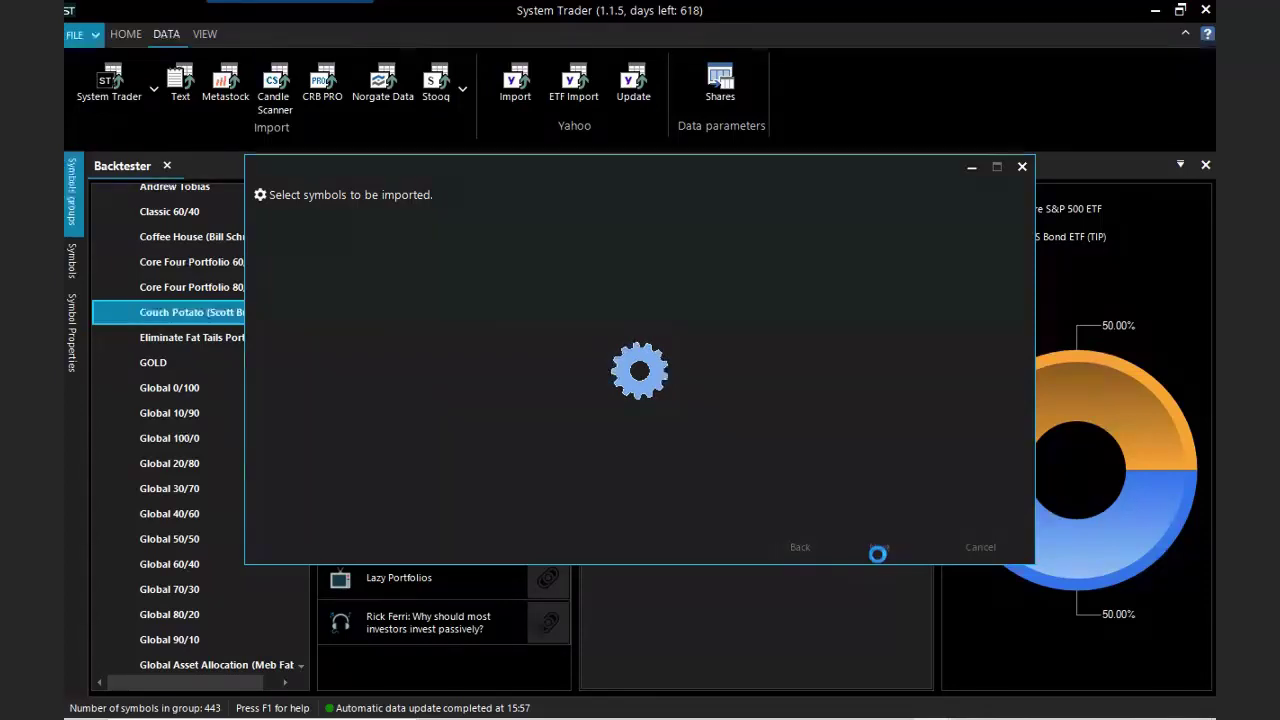
# Browse the security type list on the symbol page, keeping common stock
pyautogui.click(708, 230)
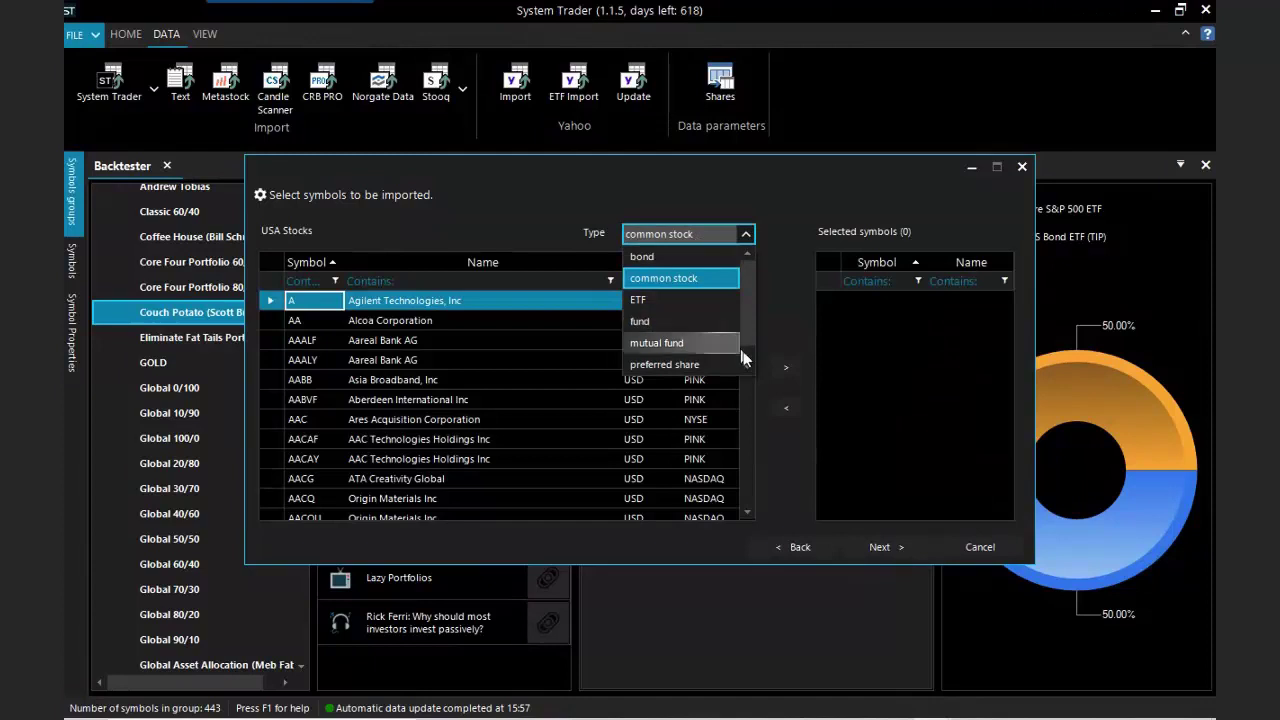
pyautogui.moveTo(747, 307); pyautogui.dragTo(747, 320)
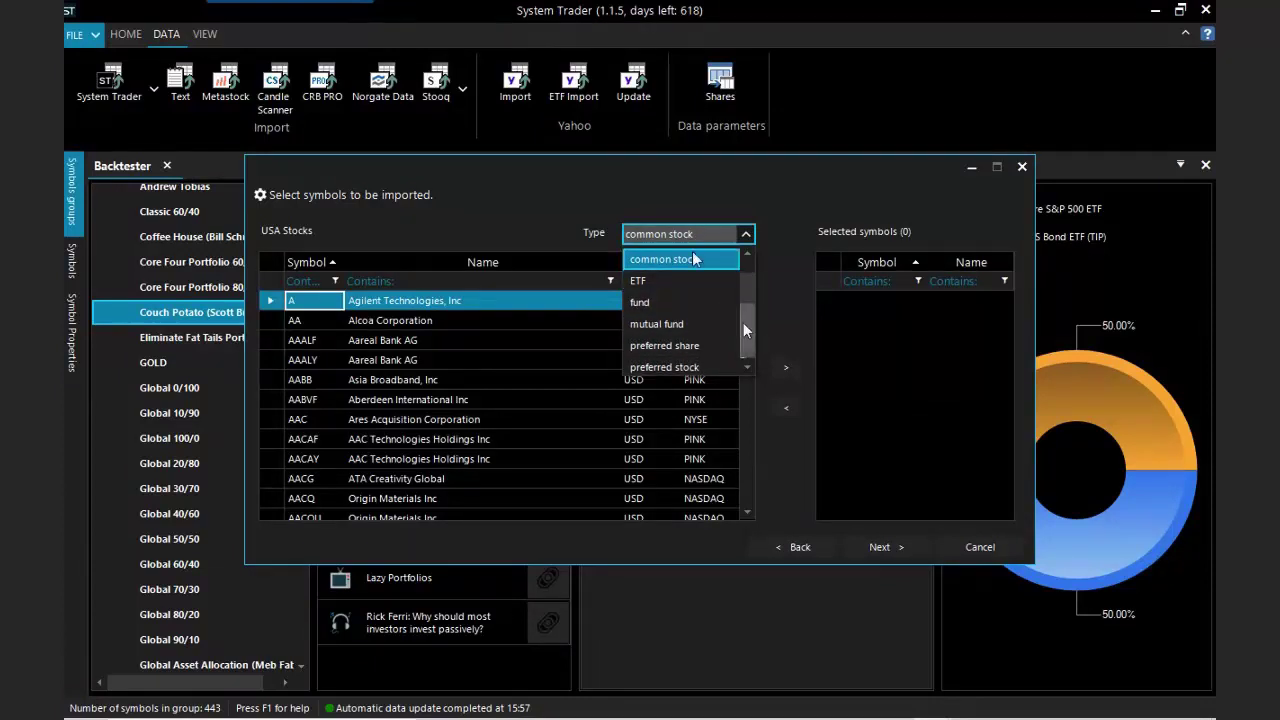
pyautogui.click(581, 189)
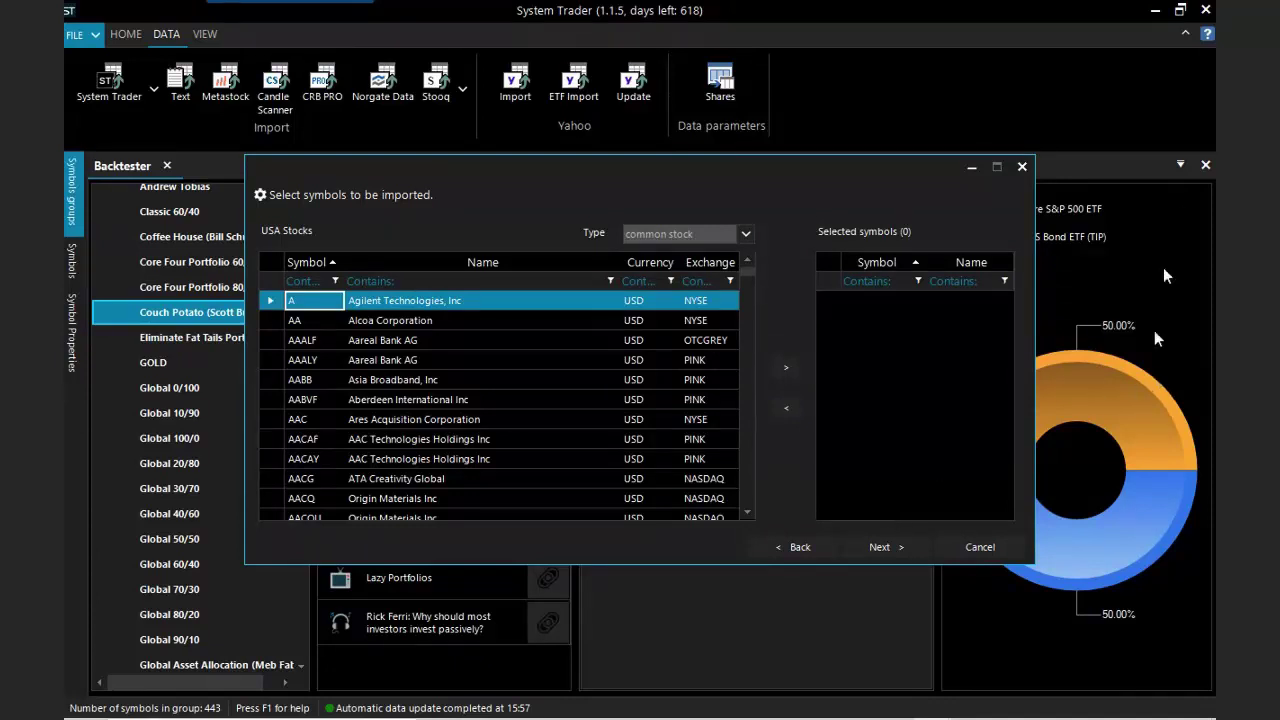
# Close the symbol wizard, restart the import and choose Unknown as the country
pyautogui.click(1021, 167)
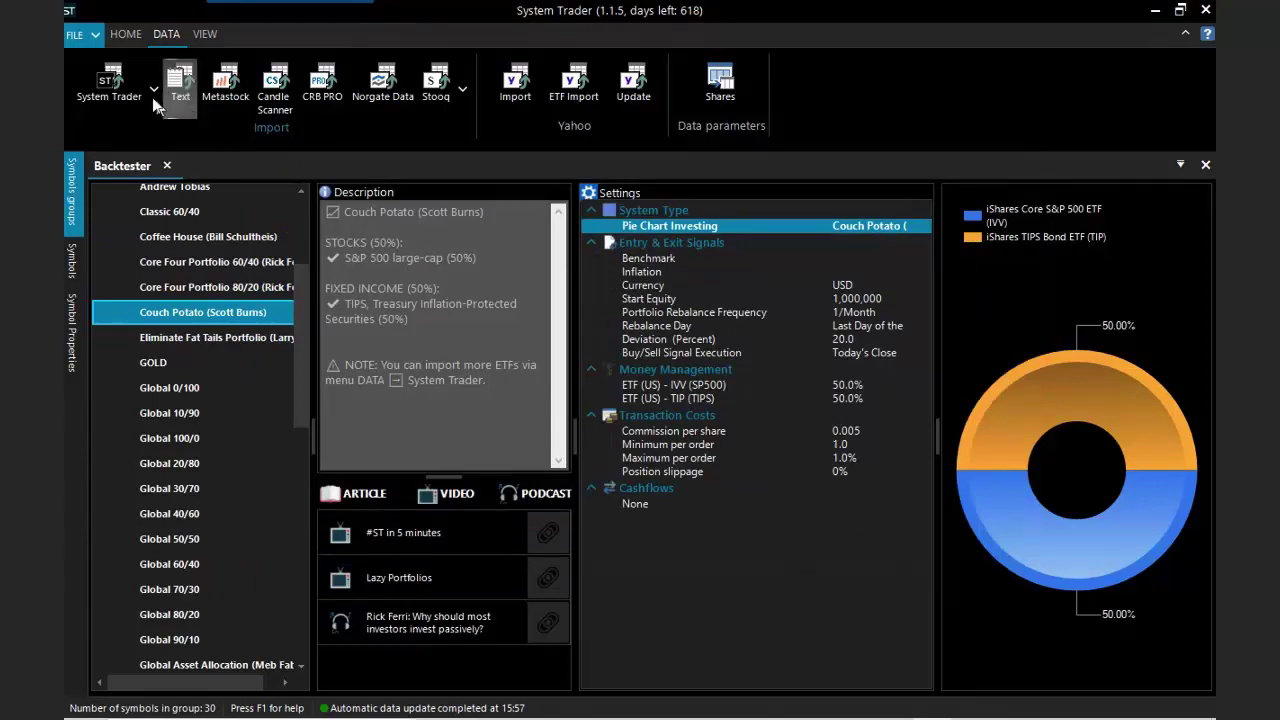
pyautogui.click(154, 88)
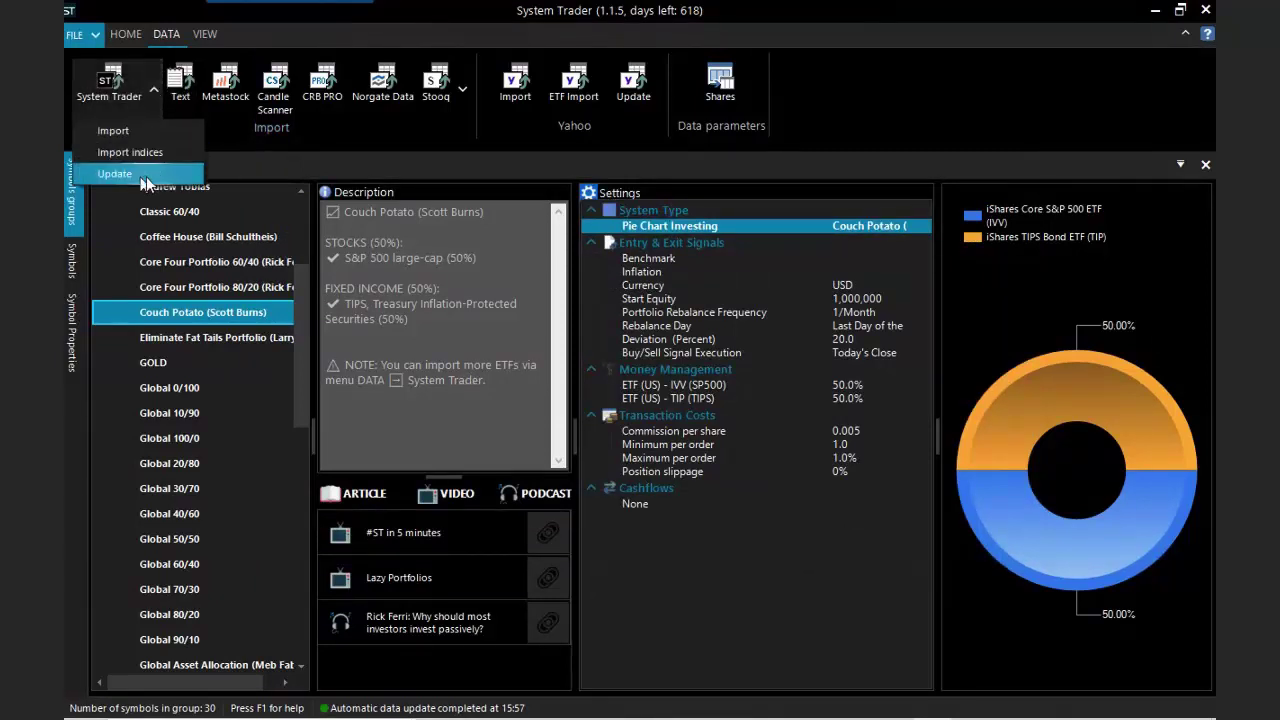
pyautogui.click(134, 130)
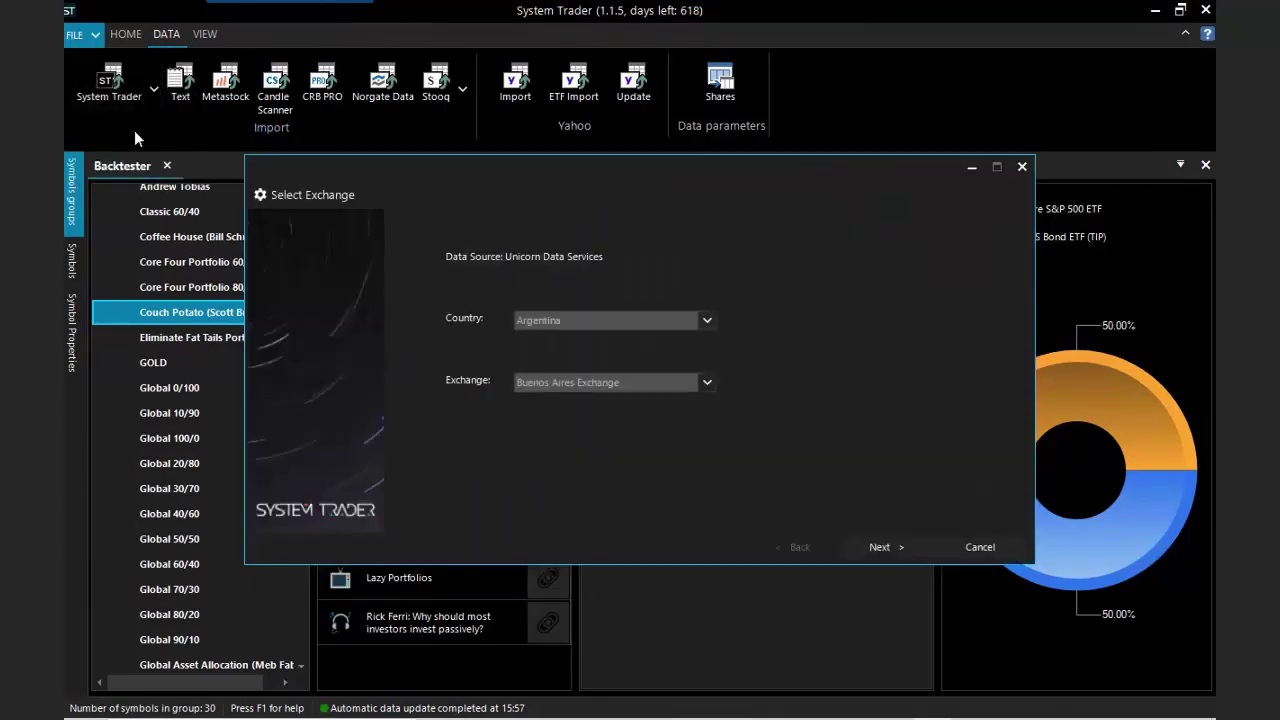
pyautogui.click(609, 321)
pyautogui.press('u')
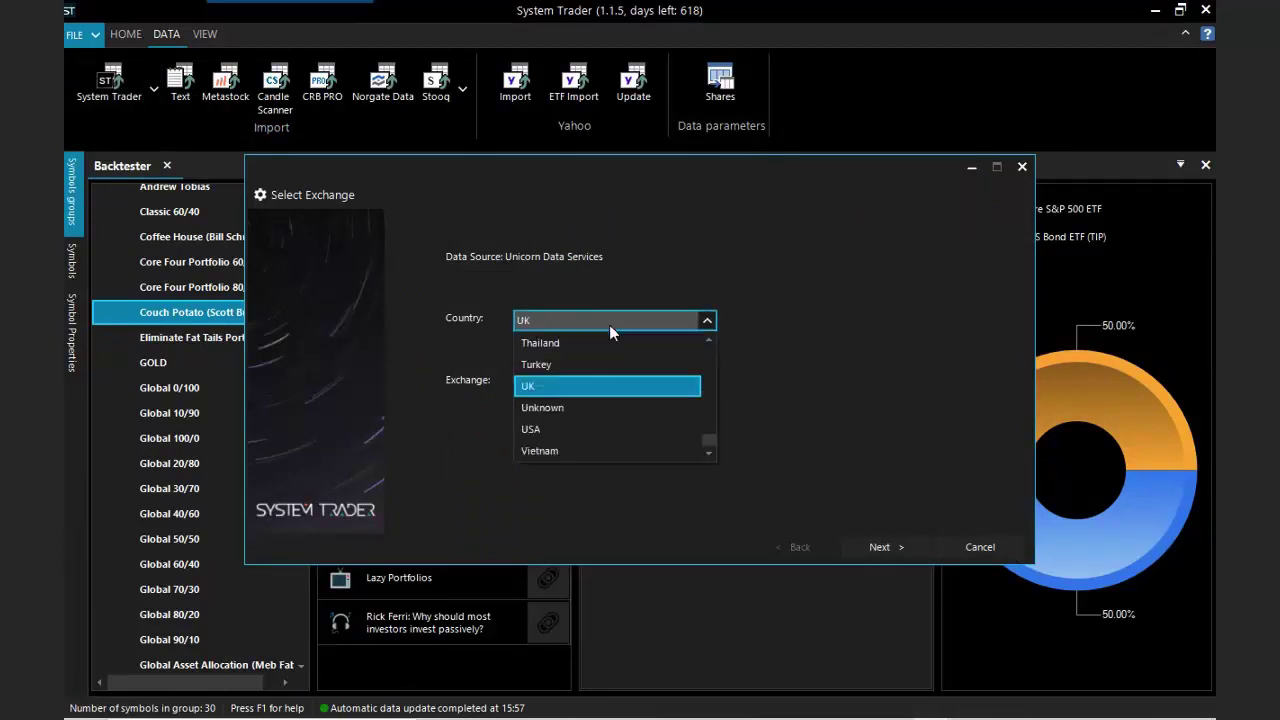
pyautogui.click(570, 407)
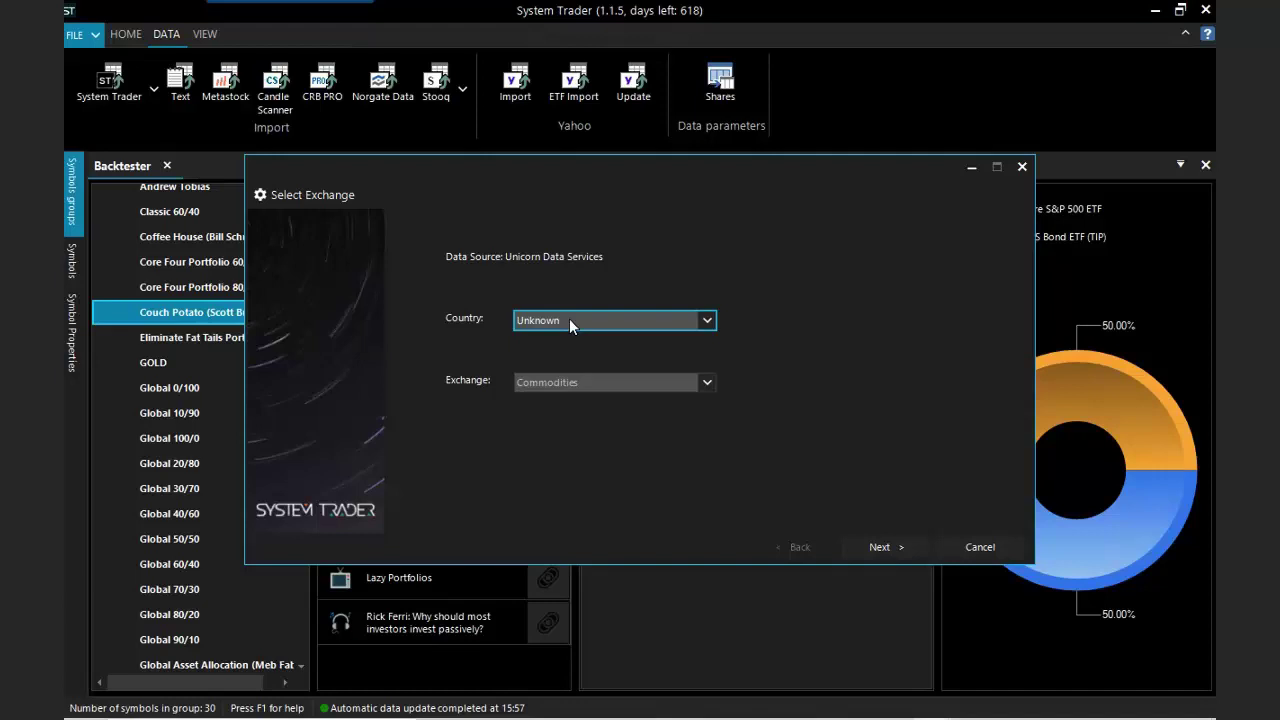
# Browse the exchange list keeping Commodities, then cancel the import and confirm with Yes
pyautogui.click(640, 382)
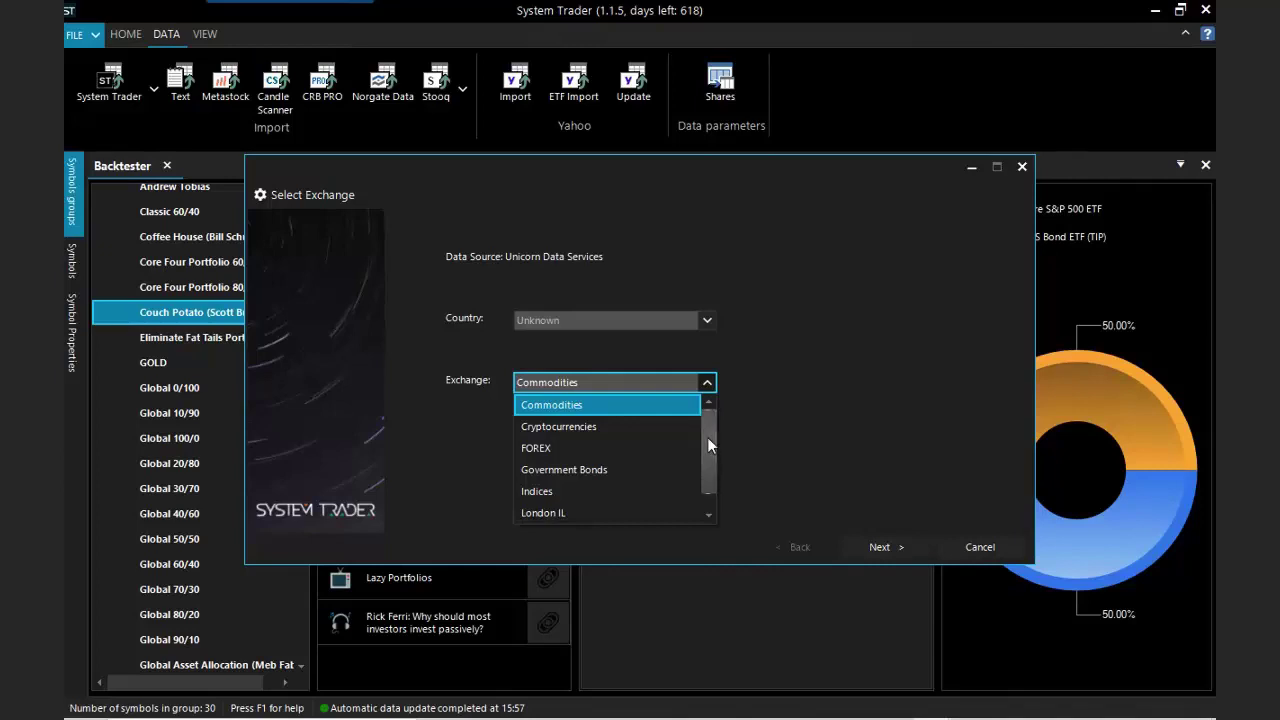
pyautogui.moveTo(708, 437); pyautogui.dragTo(708, 468)
pyautogui.click(800, 405)
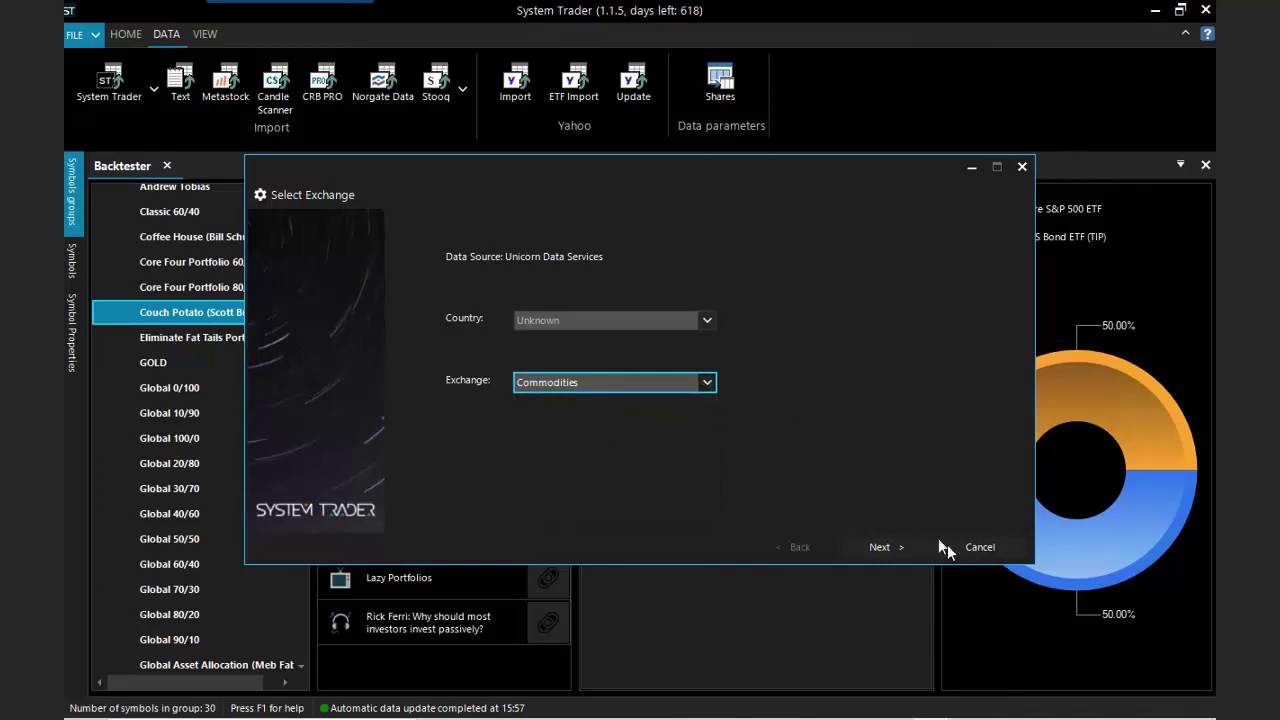
pyautogui.click(988, 548)
pyautogui.click(988, 548)
pyautogui.click(580, 412)
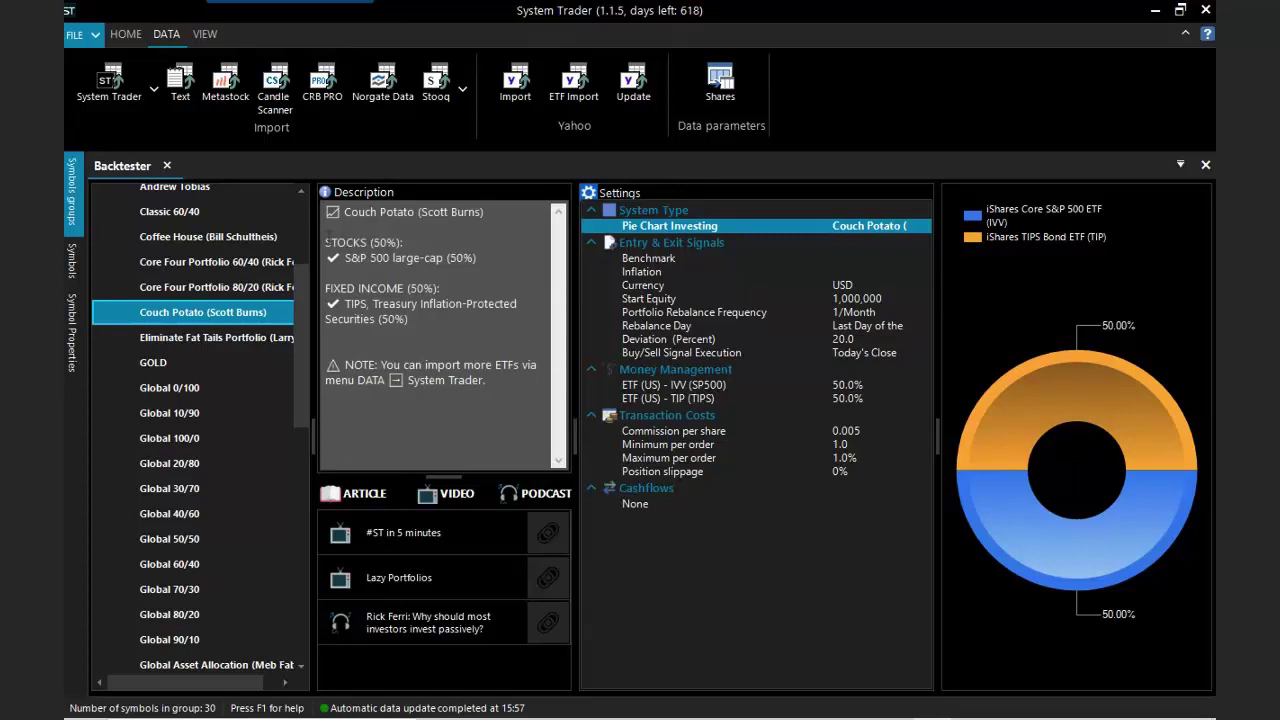
pyautogui.click(153, 90)
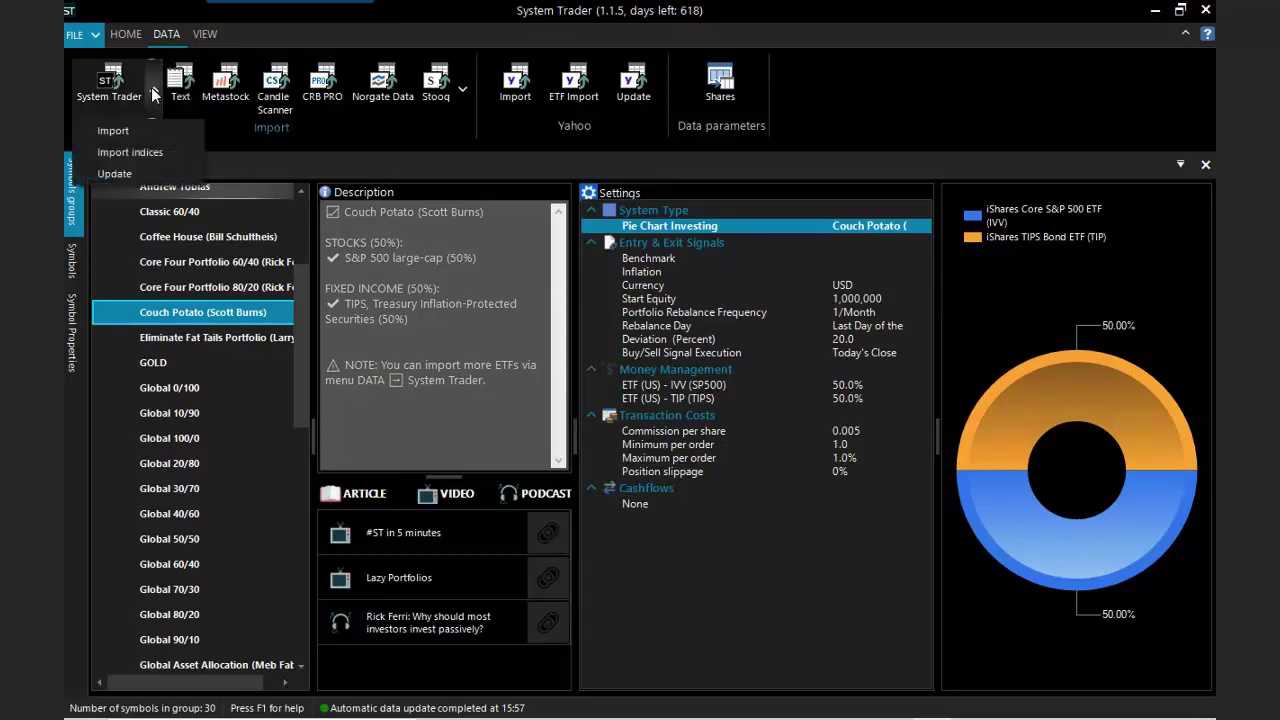
pyautogui.click(150, 160)
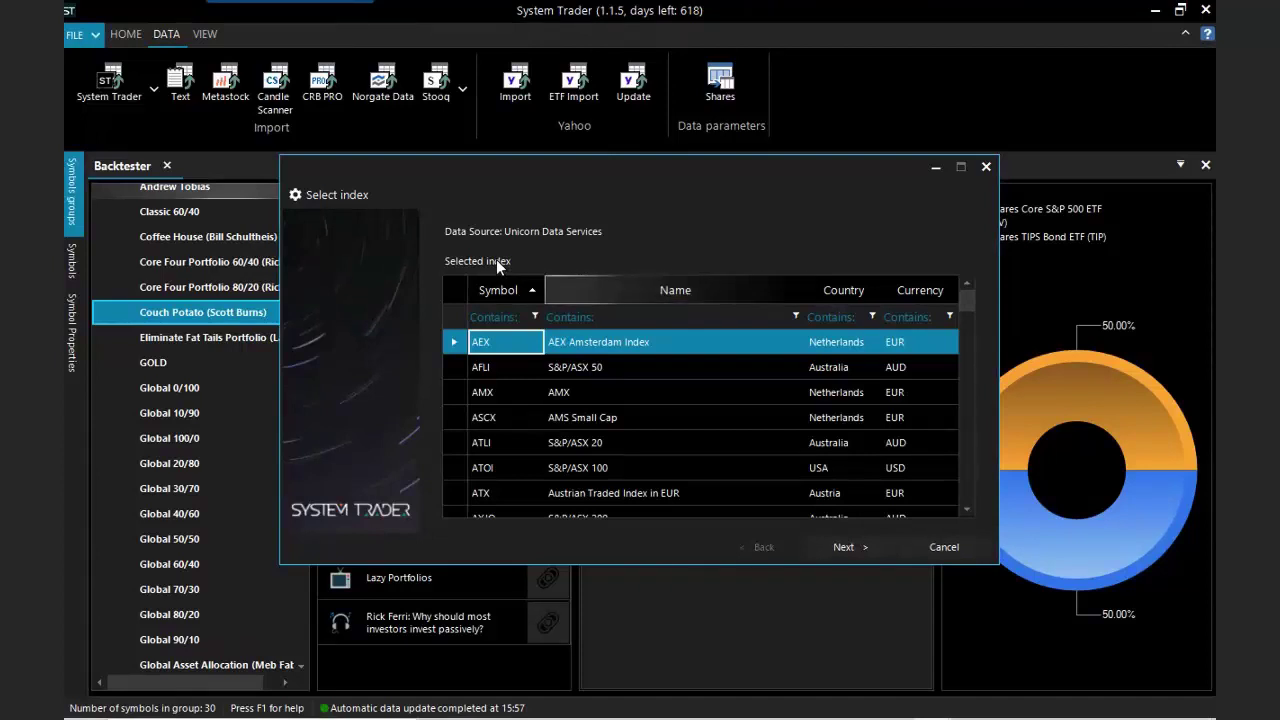
pyautogui.click(633, 318)
pyautogui.write('s&p 500')
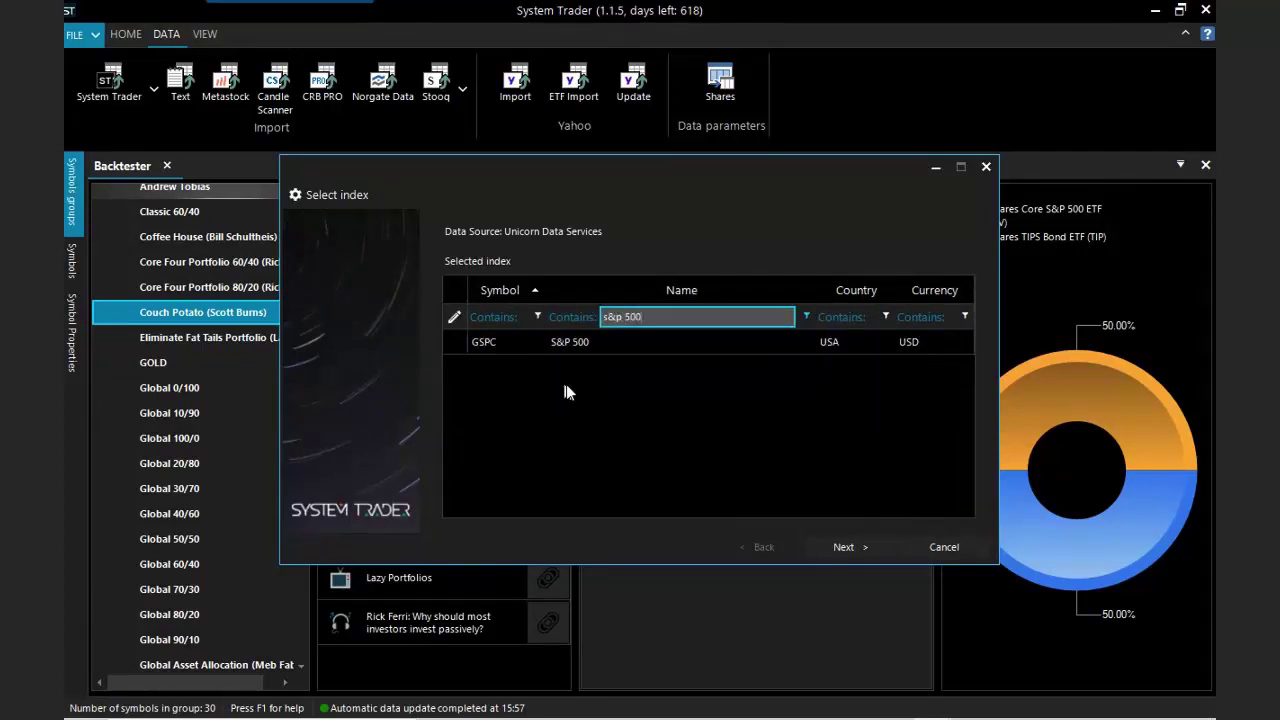
pyautogui.click(596, 348)
pyautogui.click(856, 551)
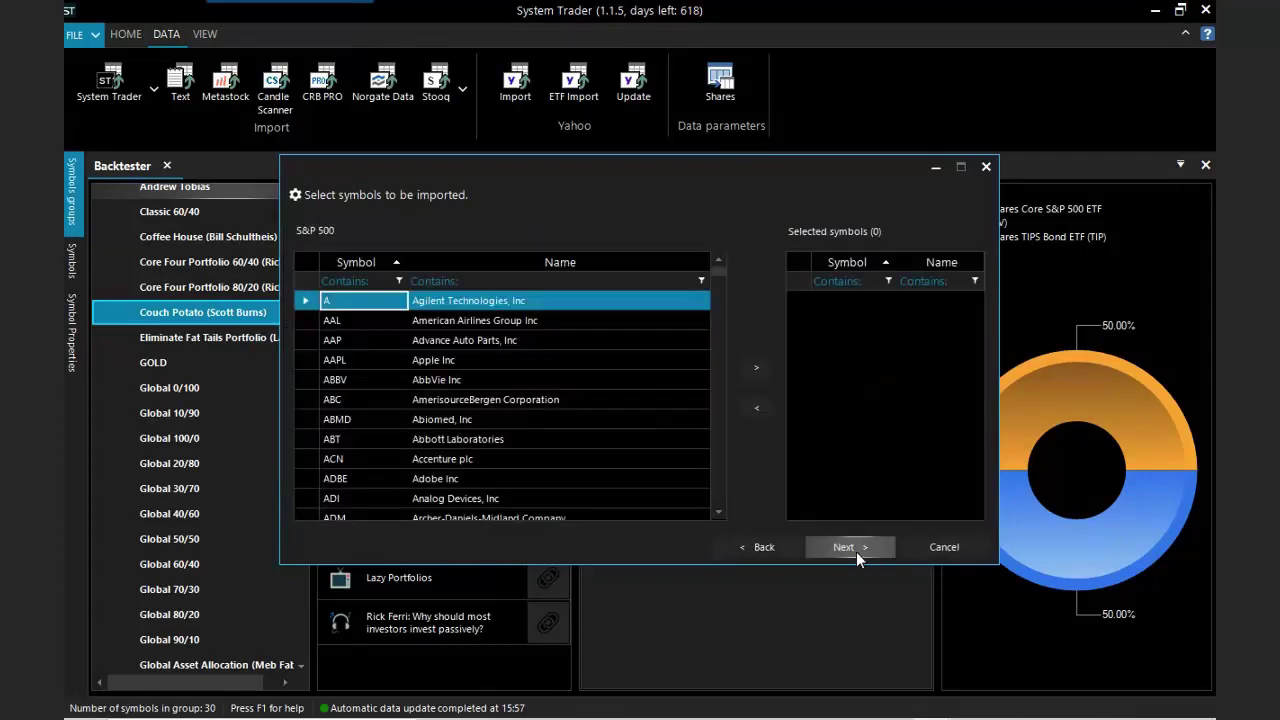
pyautogui.click(557, 402)
pyautogui.hotkey('ctrl', 'a')
pyautogui.click(756, 368)
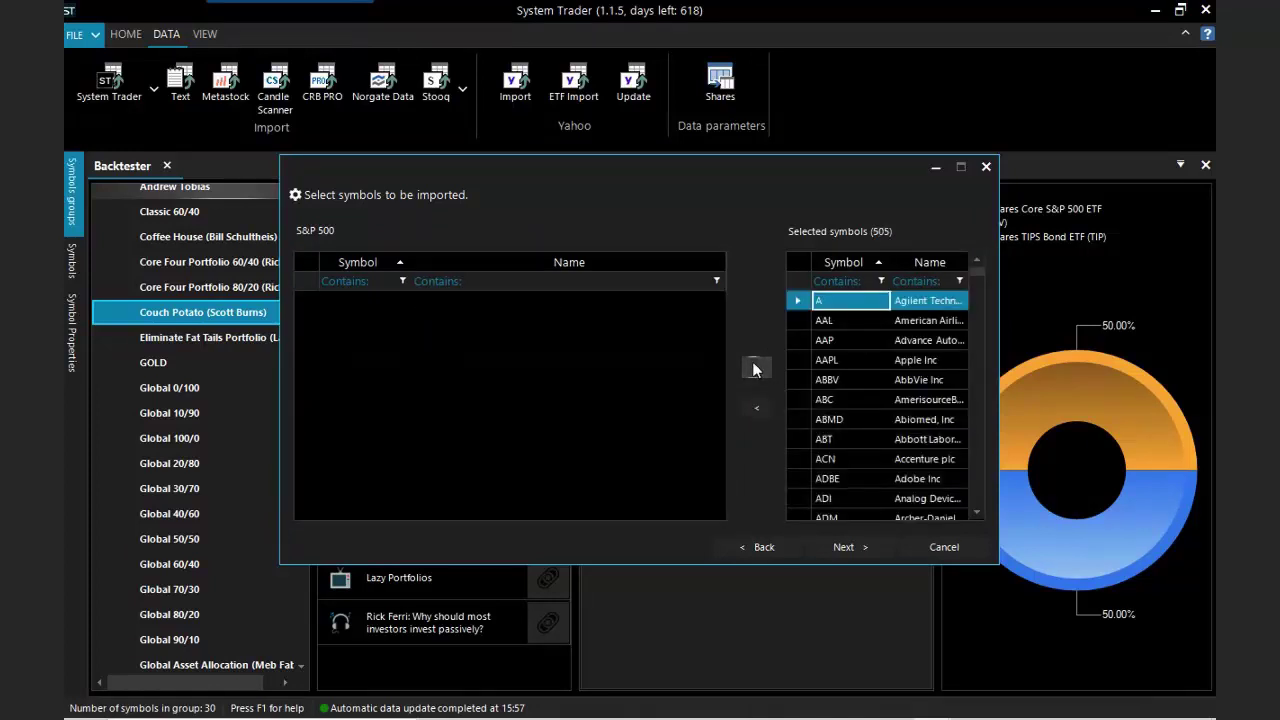
pyautogui.click(946, 556)
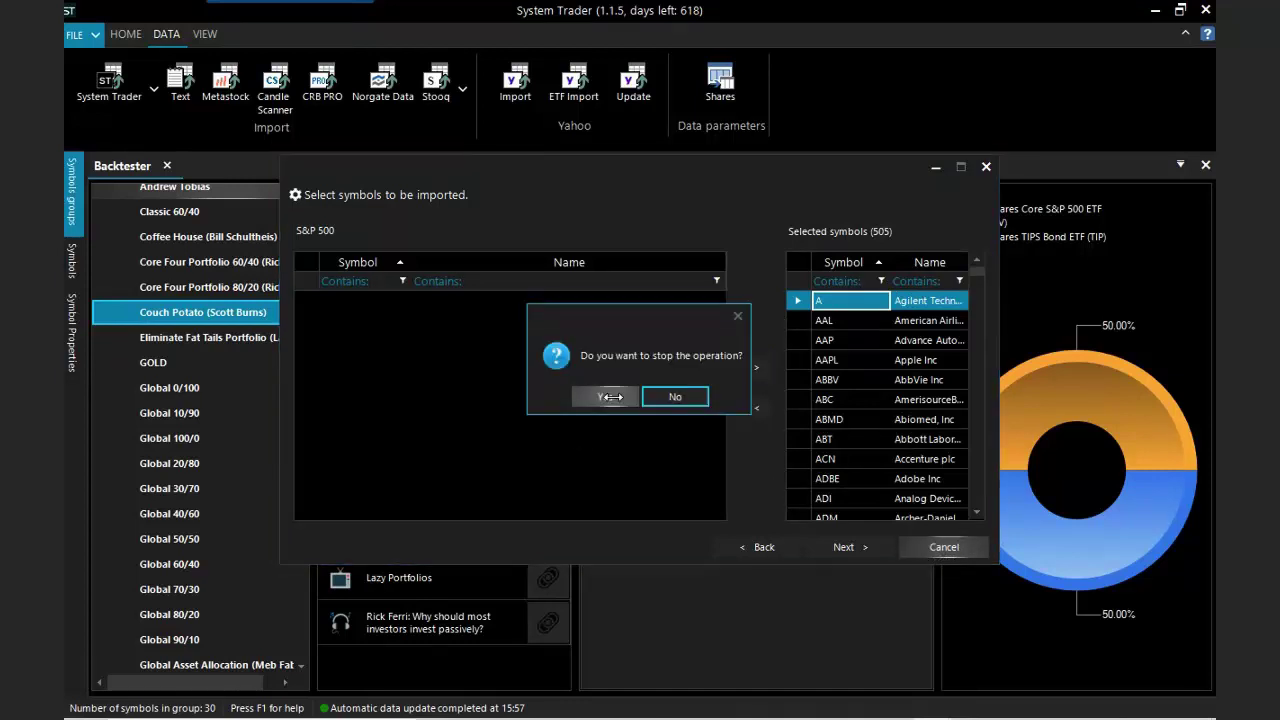
pyautogui.click(608, 397)
pyautogui.click(149, 66)
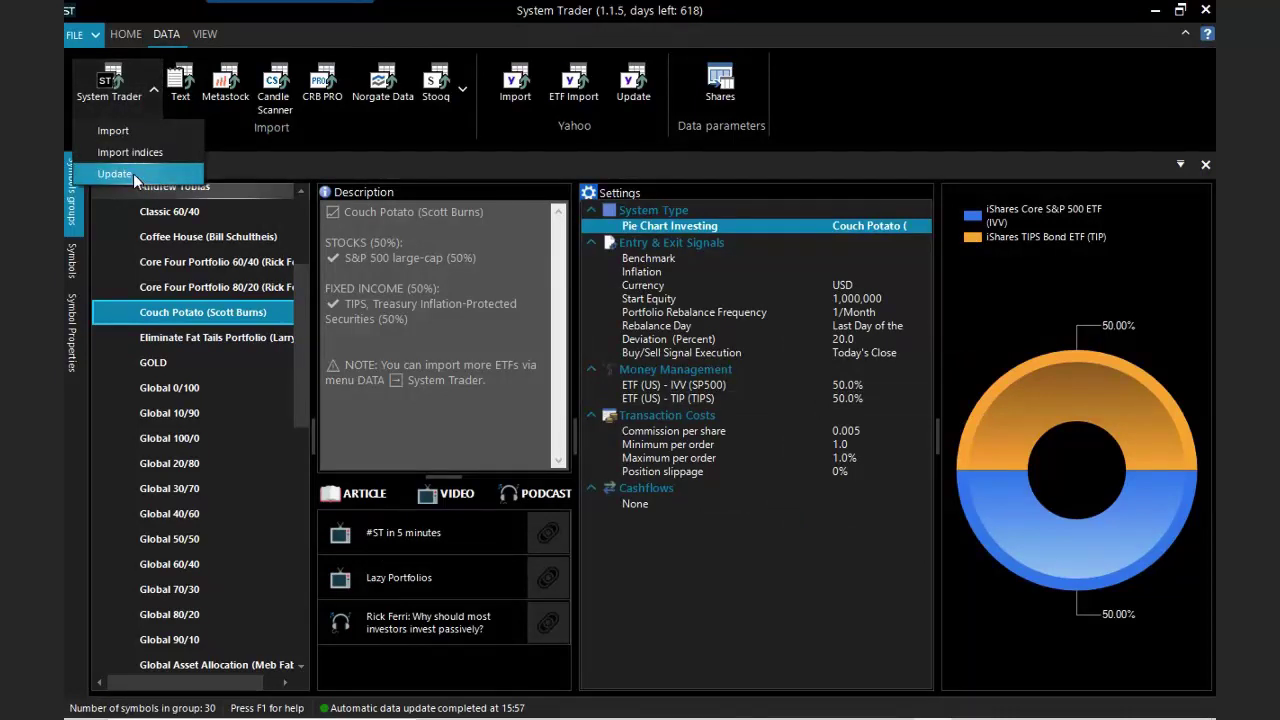
pyautogui.click(467, 30)
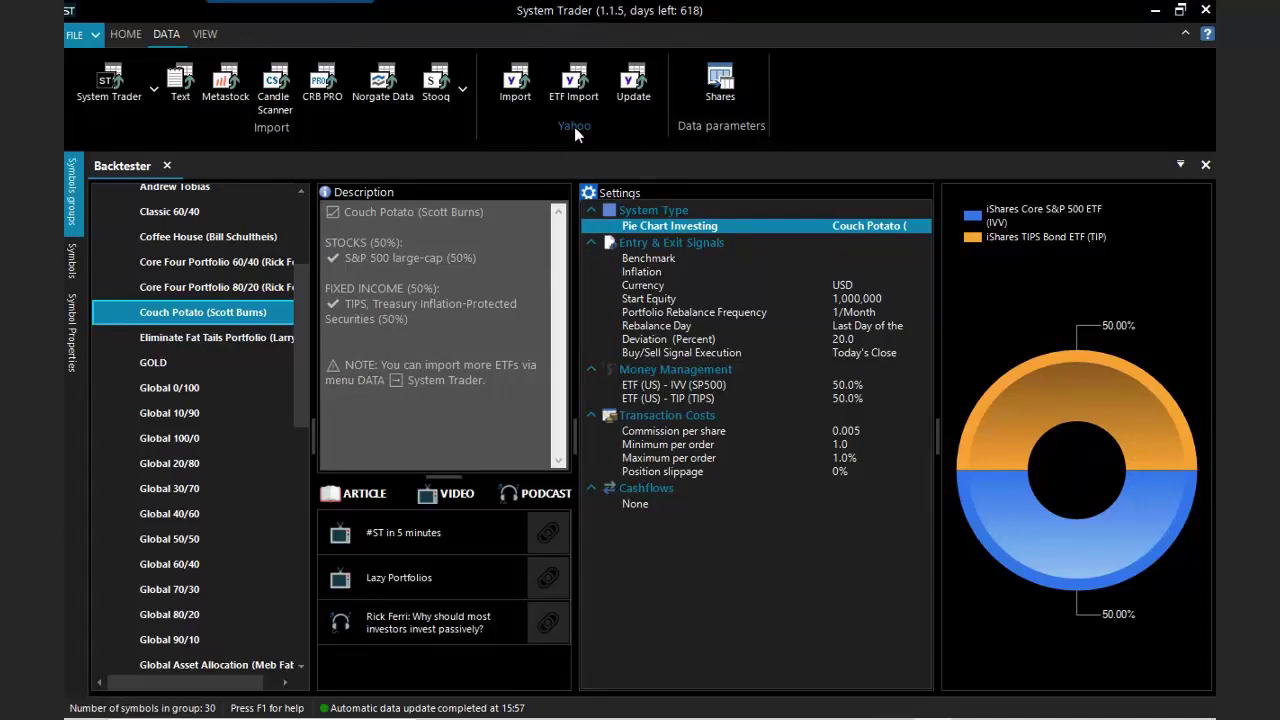
pyautogui.click(151, 85)
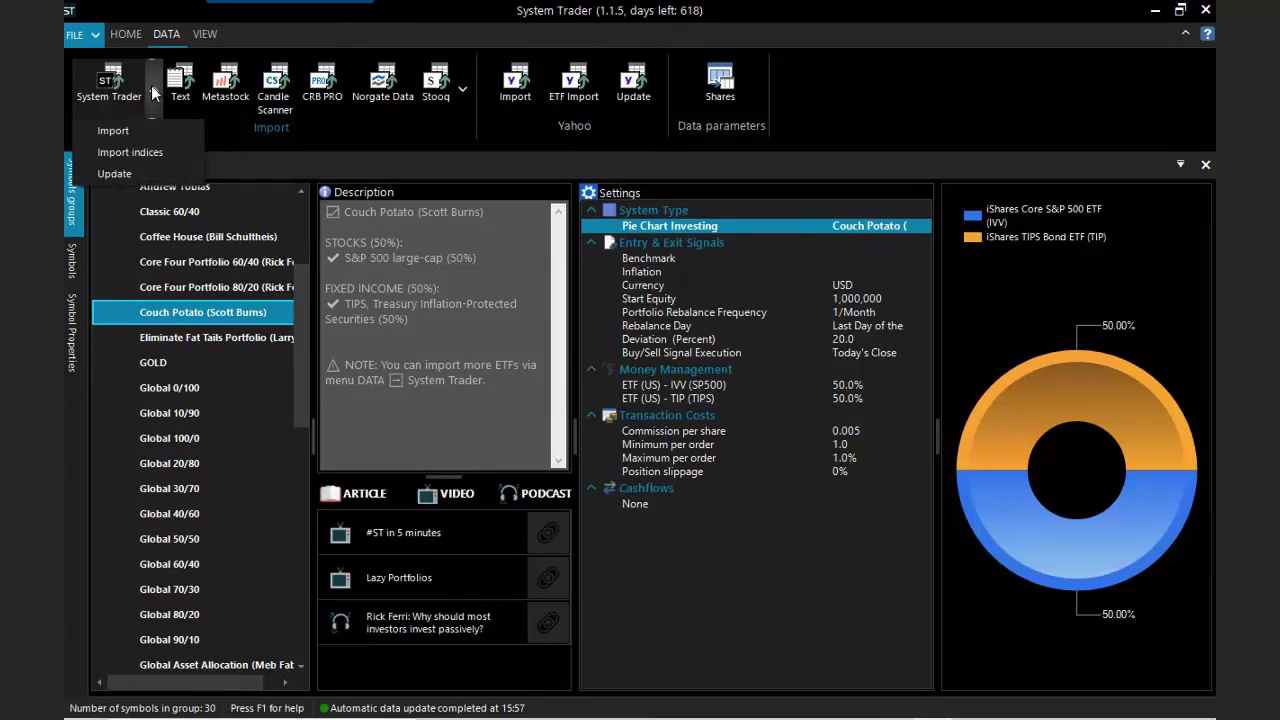
pyautogui.click(867, 106)
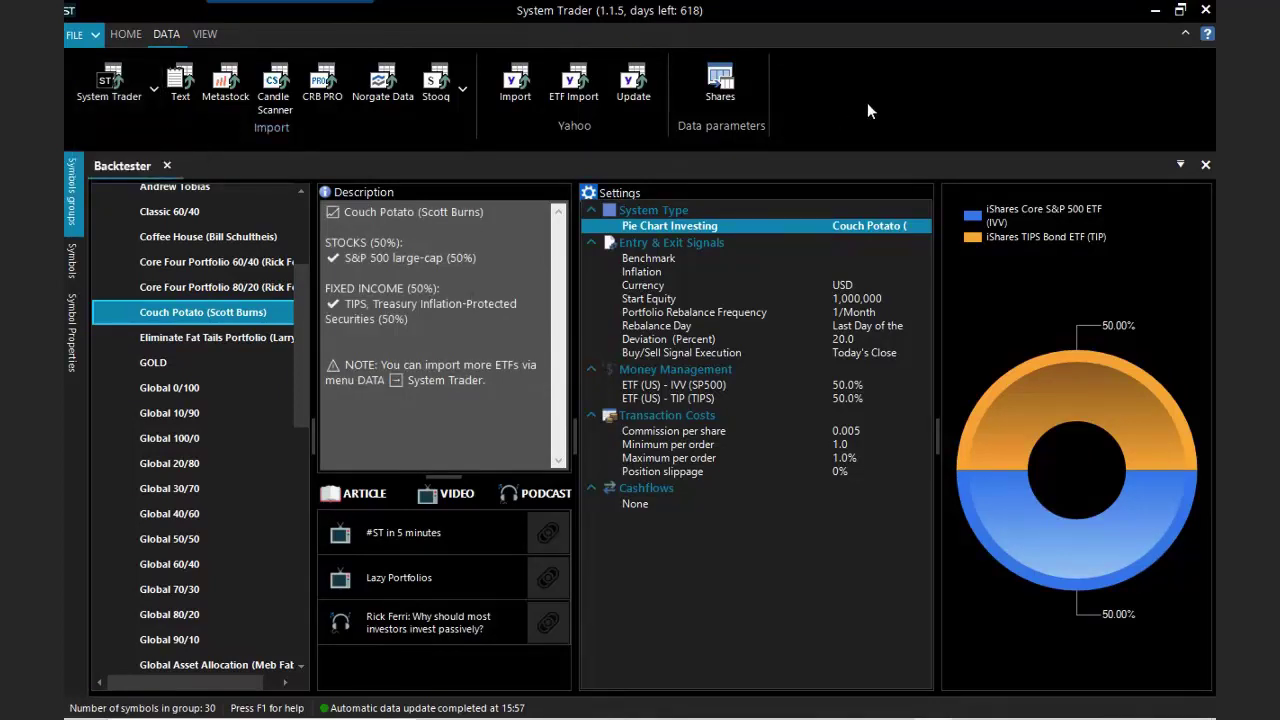